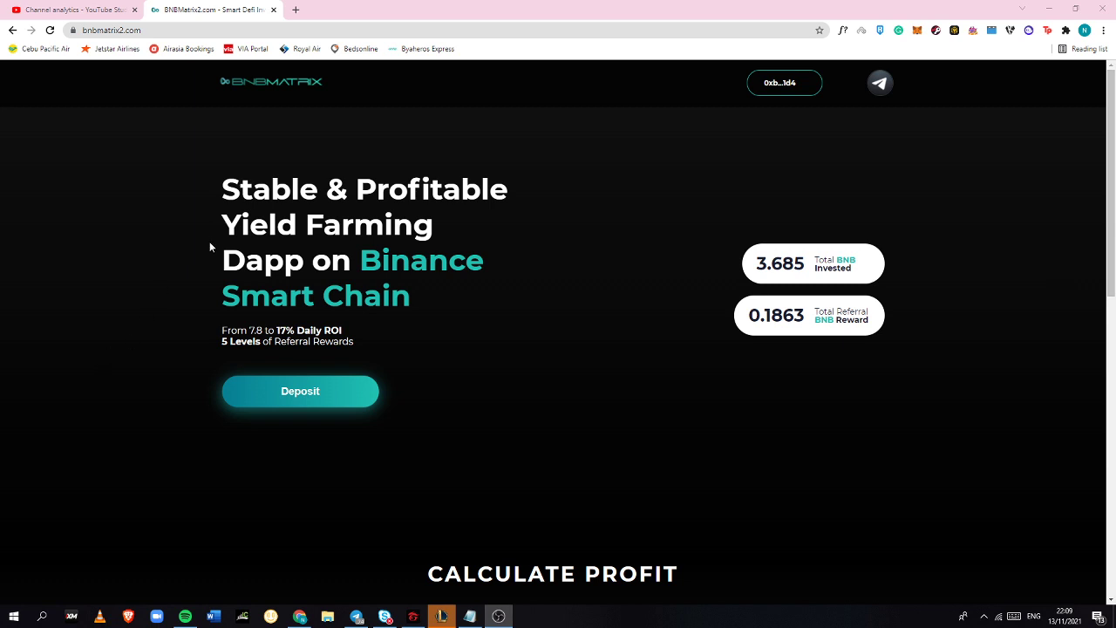
Glance at the YouTube analytics, then return to BNBMatrix's Calculate Profit section.
{"action": "left_click", "coordinate": [105, 6]}
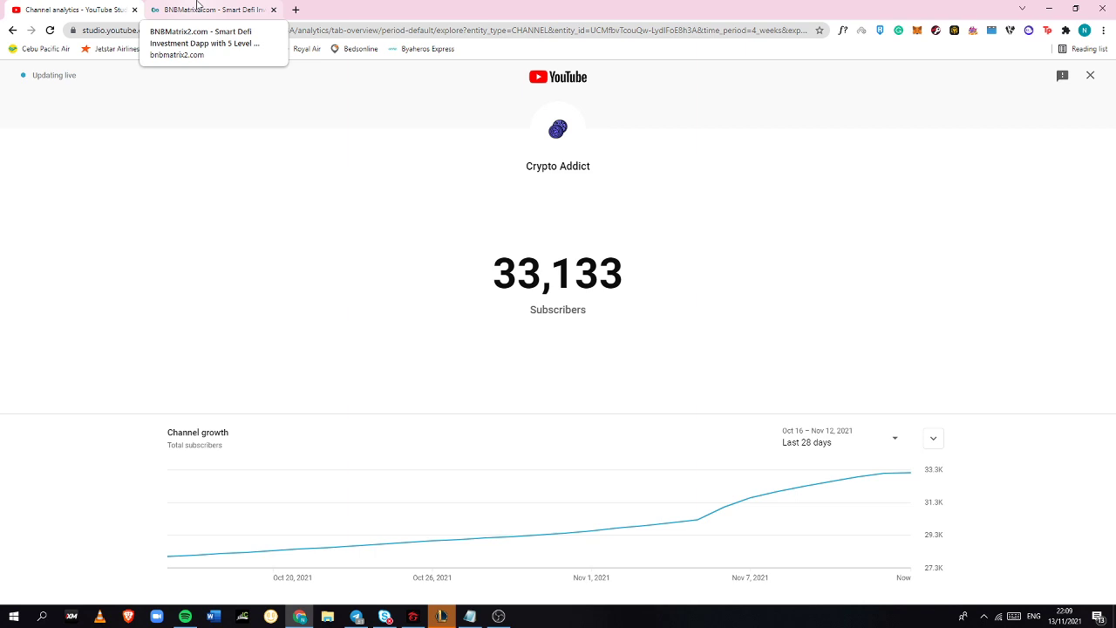
{"action": "left_click", "coordinate": [198, 8]}
{"action": "scroll", "coordinate": [640, 476], "scroll_direction": "down", "scroll_amount": 3}
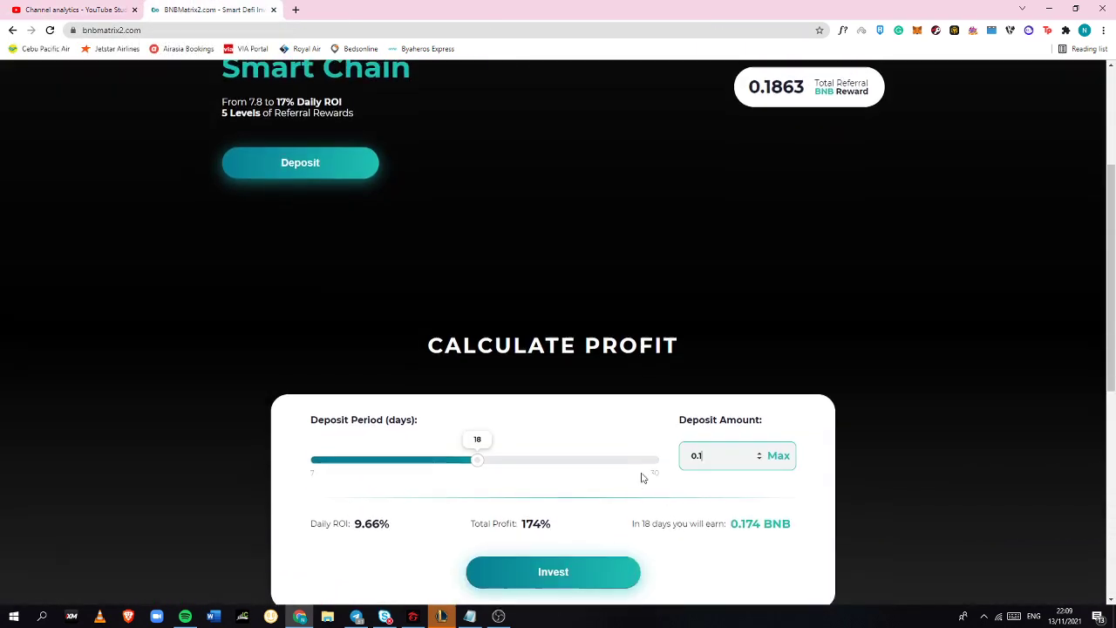
{"action": "scroll", "coordinate": [641, 477], "scroll_direction": "up", "scroll_amount": 3}
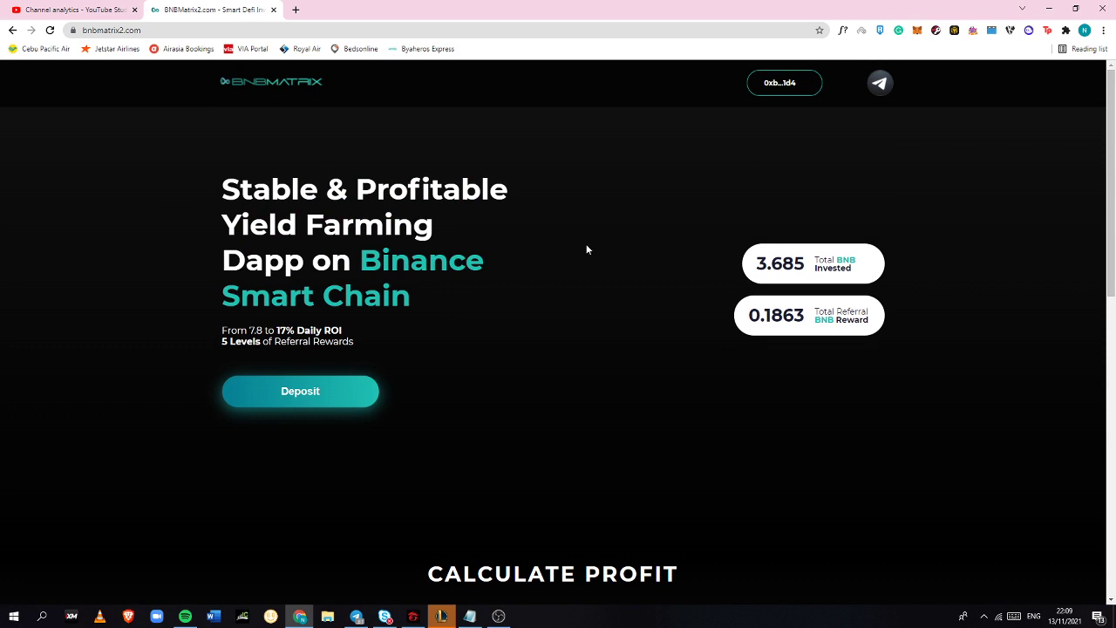
{"action": "scroll", "coordinate": [586, 247], "scroll_direction": "down", "scroll_amount": 2}
{"action": "scroll", "coordinate": [602, 232], "scroll_direction": "down", "scroll_amount": 1}
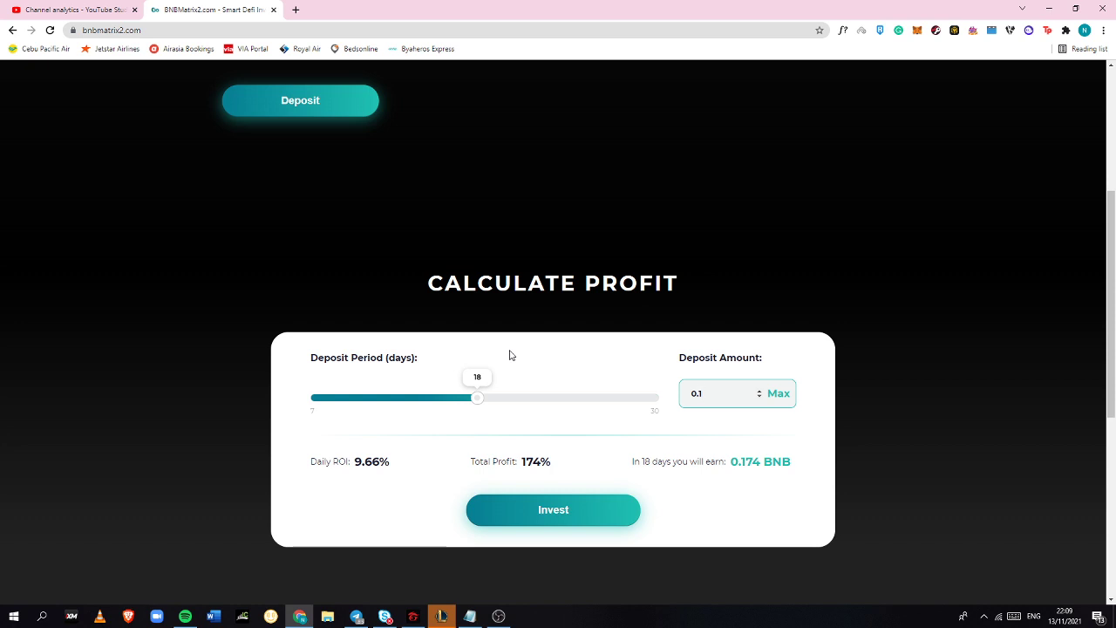
Replace the calculator's Deposit Amount with 1 BNB, projecting 1.74 BNB over 18 days.
{"action": "key", "text": "BackSpace"}
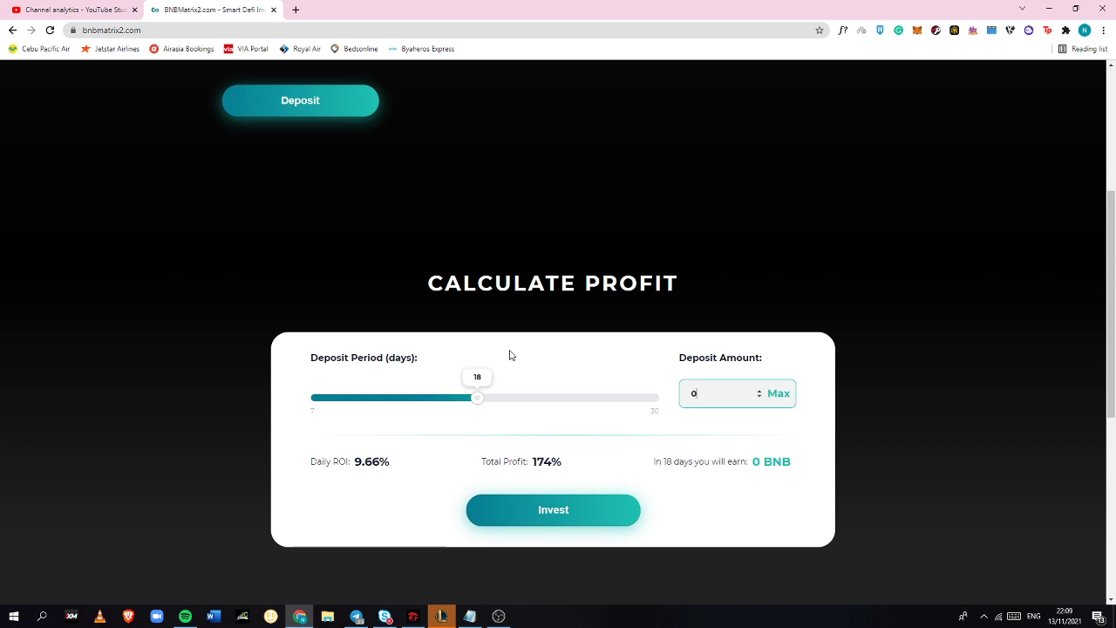
{"action": "key", "text": "BackSpace"}
{"action": "type", "text": "1"}
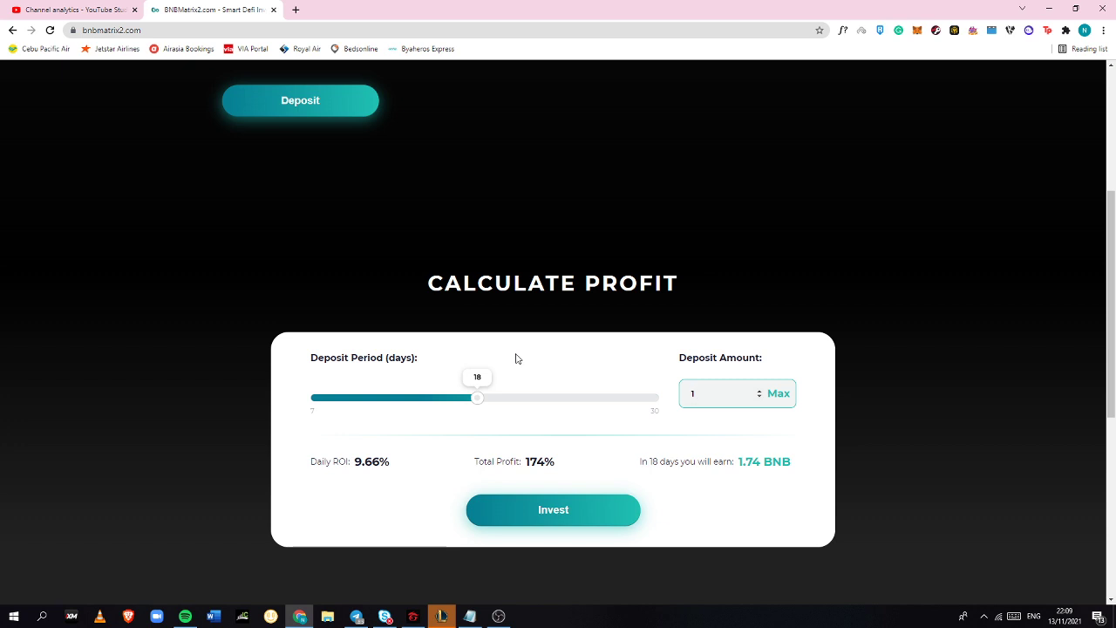
{"action": "scroll", "coordinate": [513, 355], "scroll_direction": "down", "scroll_amount": 3}
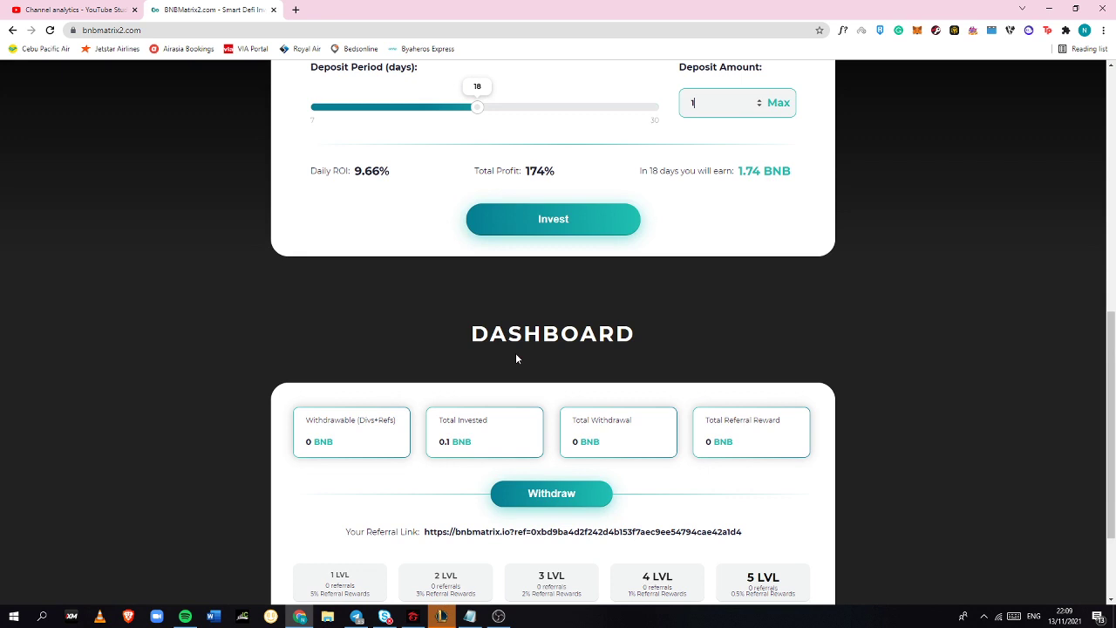
{"action": "scroll", "coordinate": [515, 357], "scroll_direction": "down", "scroll_amount": 1}
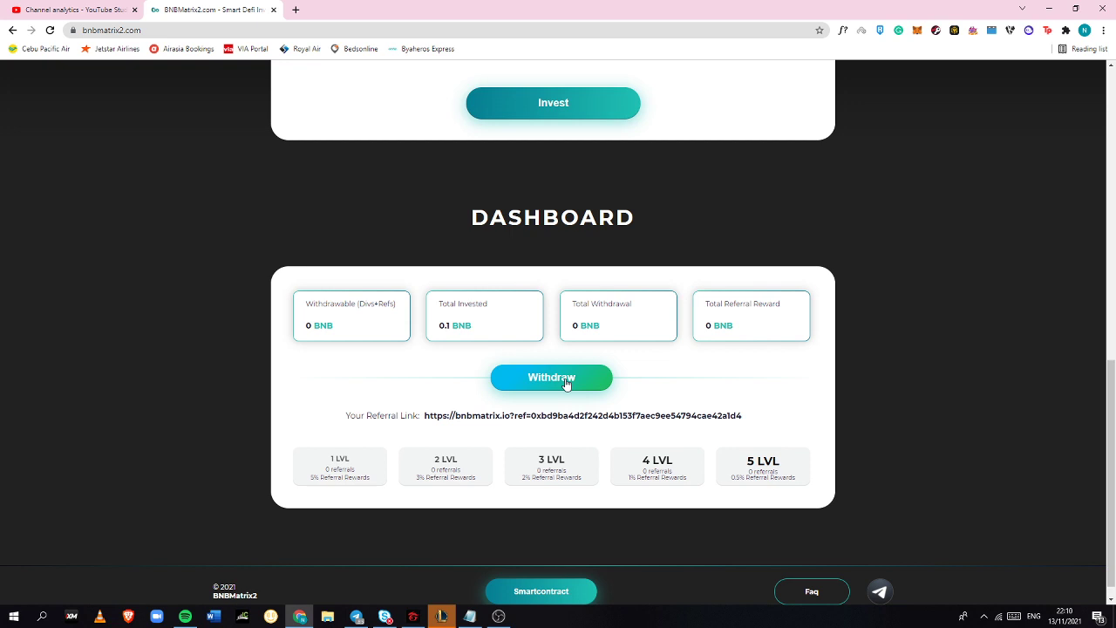
{"action": "scroll", "coordinate": [505, 457], "scroll_direction": "up", "scroll_amount": 1}
{"action": "scroll", "coordinate": [505, 456], "scroll_direction": "up", "scroll_amount": 1}
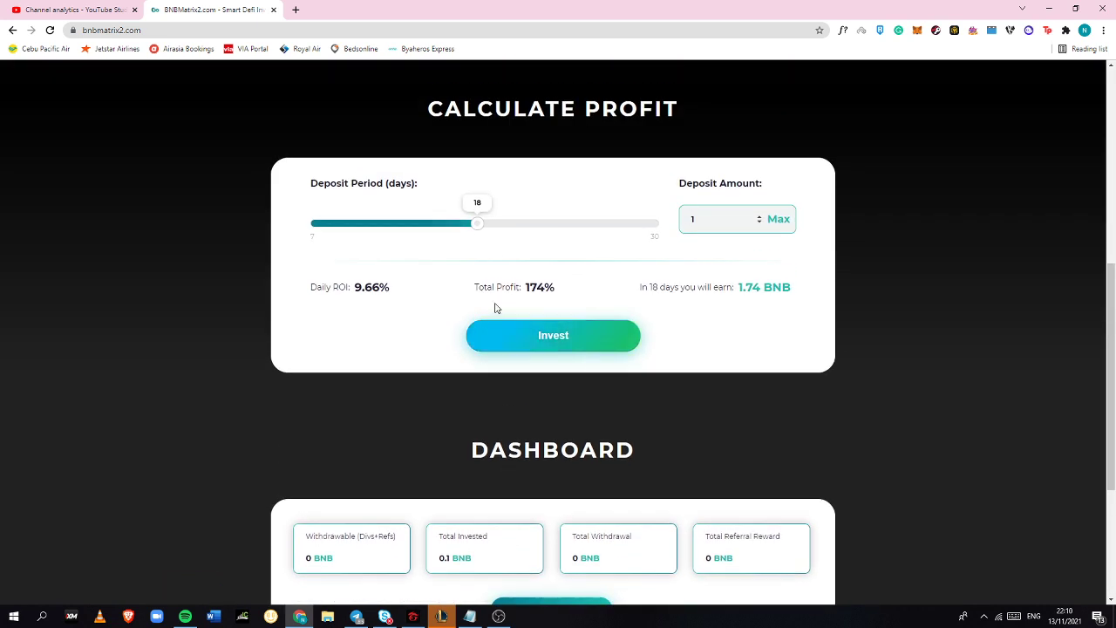
{"action": "left_click", "coordinate": [725, 223]}
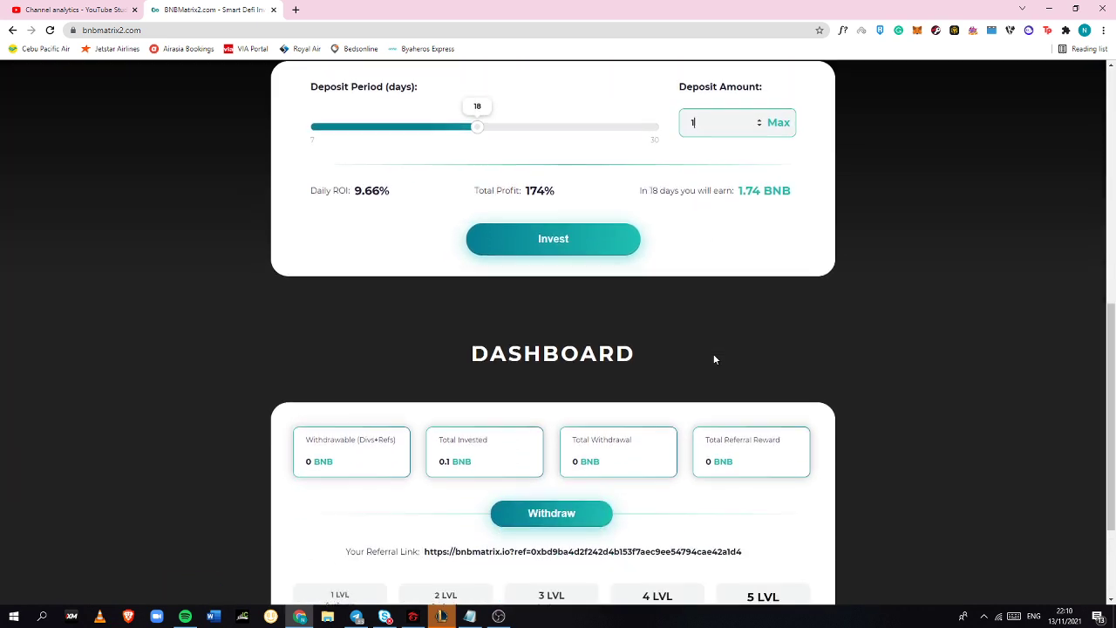
{"action": "scroll", "coordinate": [713, 353], "scroll_direction": "down", "scroll_amount": 1}
{"action": "scroll", "coordinate": [695, 365], "scroll_direction": "up", "scroll_amount": 1}
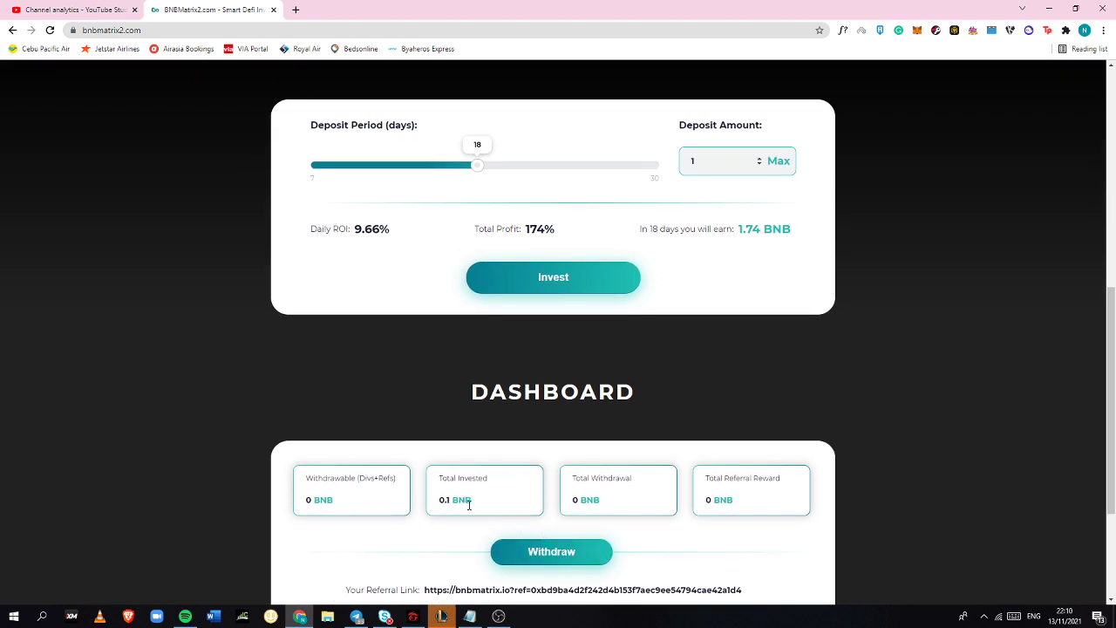
{"action": "left_click_drag", "start_coordinate": [472, 501], "coordinate": [439, 502]}
{"action": "scroll", "coordinate": [532, 458], "scroll_direction": "up", "scroll_amount": 1}
{"action": "scroll", "coordinate": [544, 430], "scroll_direction": "down", "scroll_amount": 1}
{"action": "scroll", "coordinate": [534, 453], "scroll_direction": "up", "scroll_amount": 2}
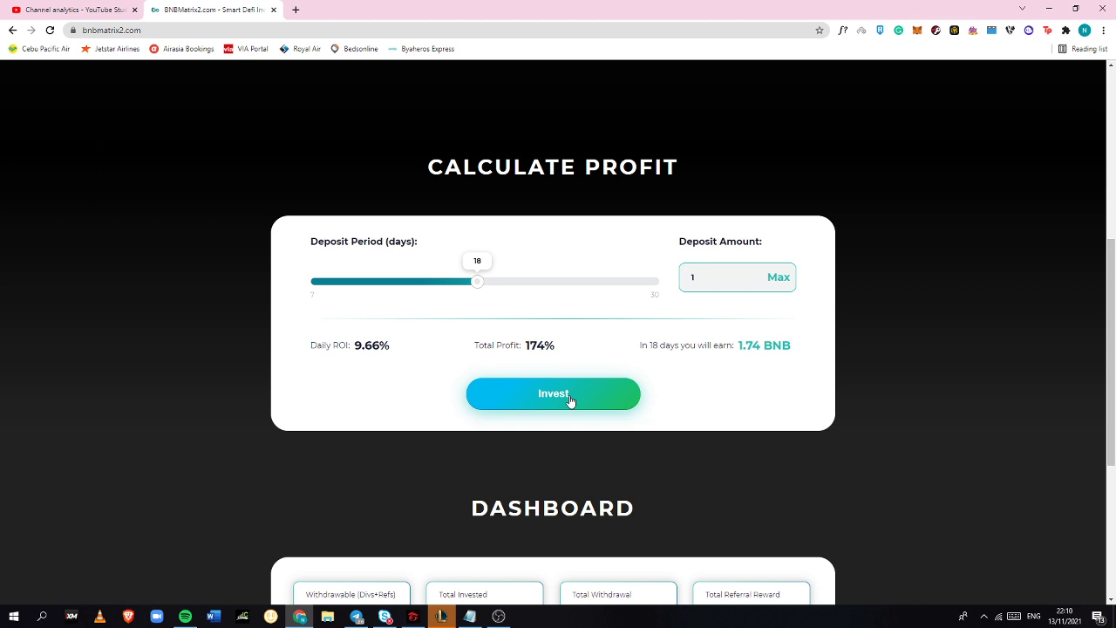
{"action": "scroll", "coordinate": [403, 153], "scroll_direction": "down", "scroll_amount": 3}
In a new tab, set up a PancakeSwap BUSD-to-BNB swap of the MAX 150 BUSD balance.
{"action": "left_click", "coordinate": [297, 9]}
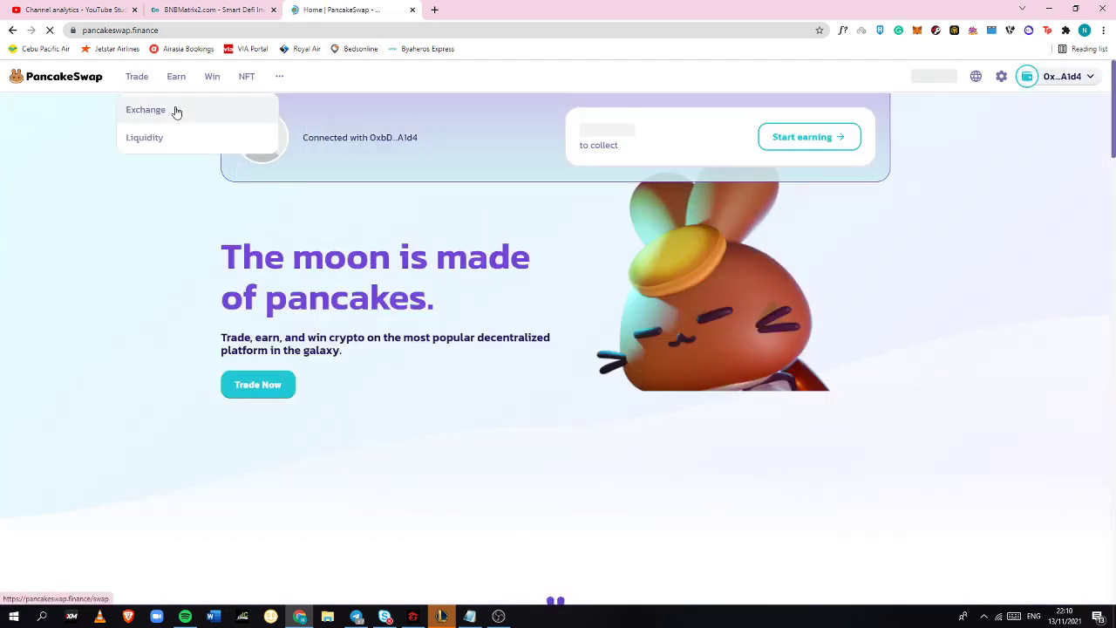
{"action": "mouse_move", "coordinate": [137, 77]}
{"action": "left_click", "coordinate": [174, 110]}
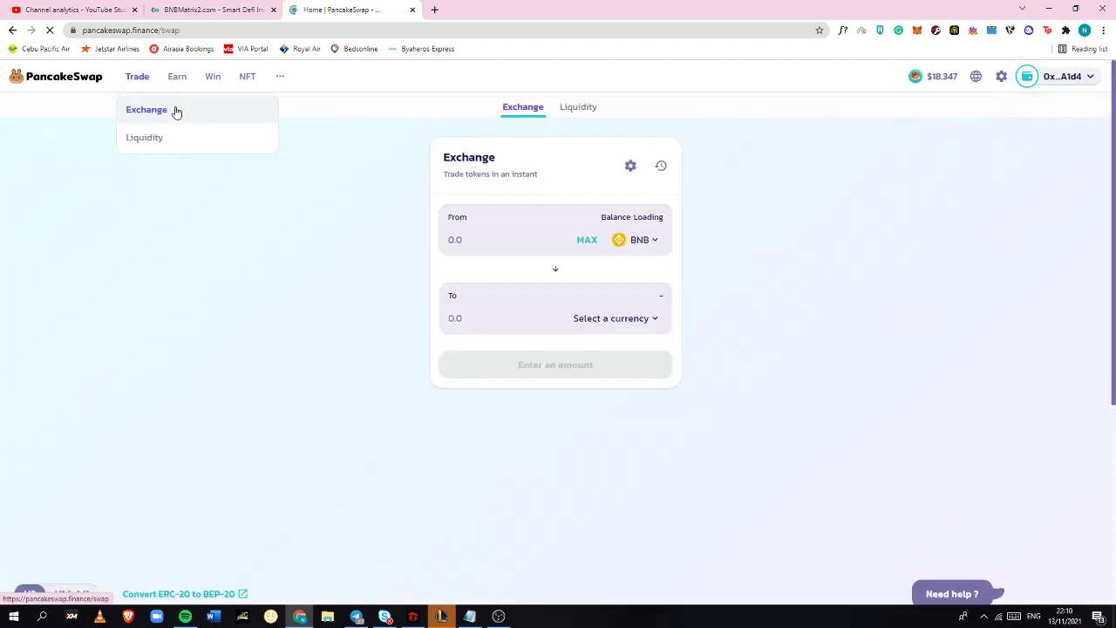
{"action": "left_click", "coordinate": [659, 244]}
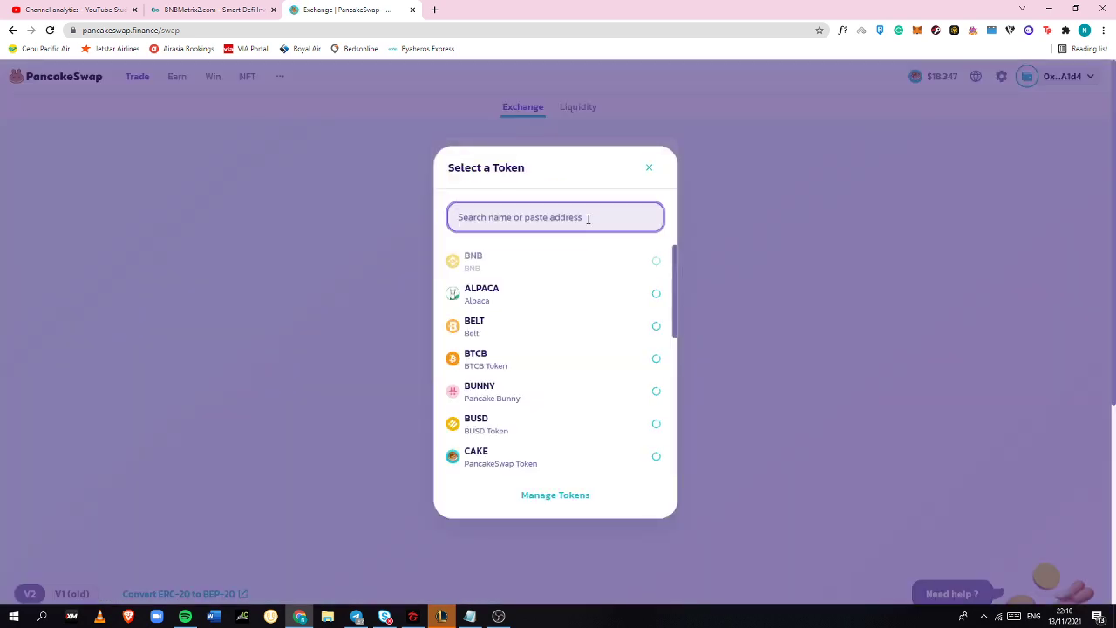
{"action": "left_click", "coordinate": [602, 300]}
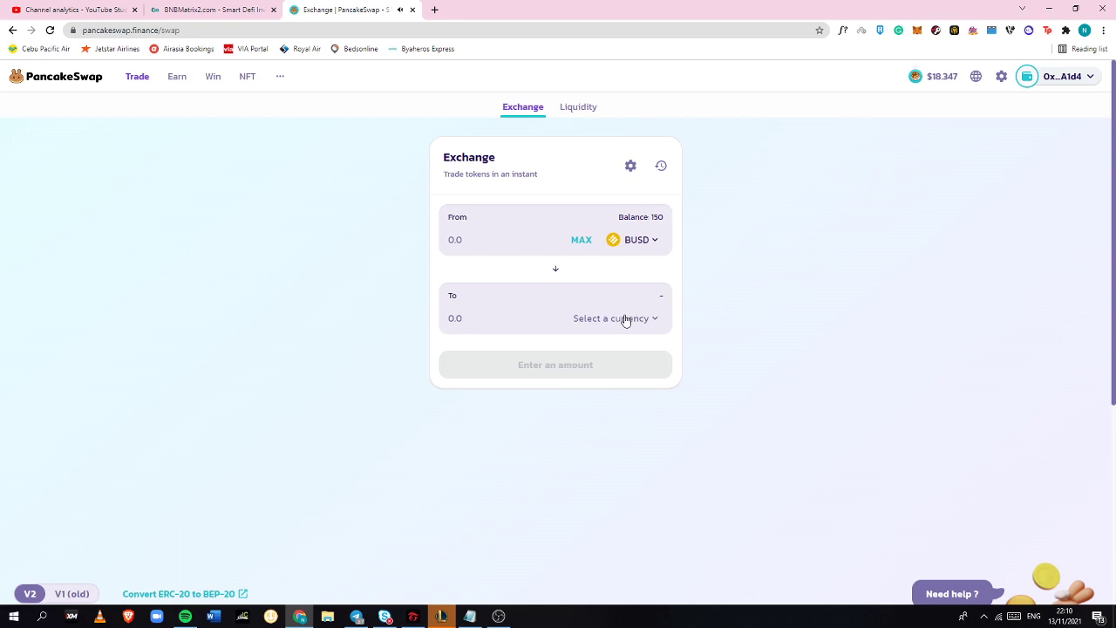
{"action": "left_click", "coordinate": [621, 318]}
{"action": "left_click", "coordinate": [558, 276]}
{"action": "left_click", "coordinate": [580, 241]}
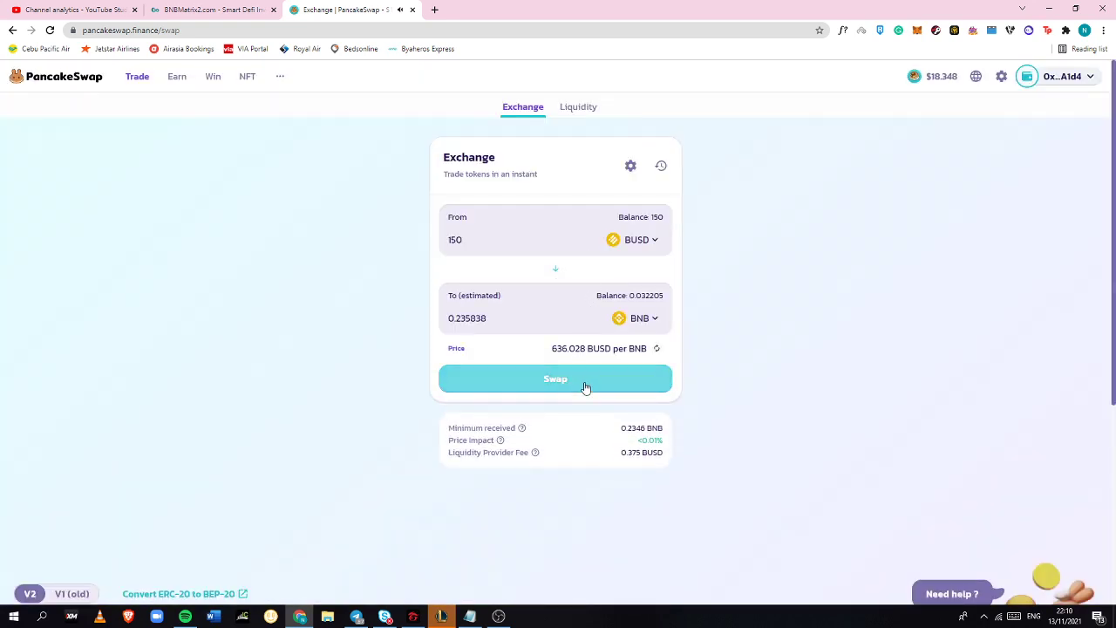
Confirm the 150 BUSD to BNB swap, approve it in MetaMask, and dismiss both notices.
{"action": "left_click", "coordinate": [585, 380]}
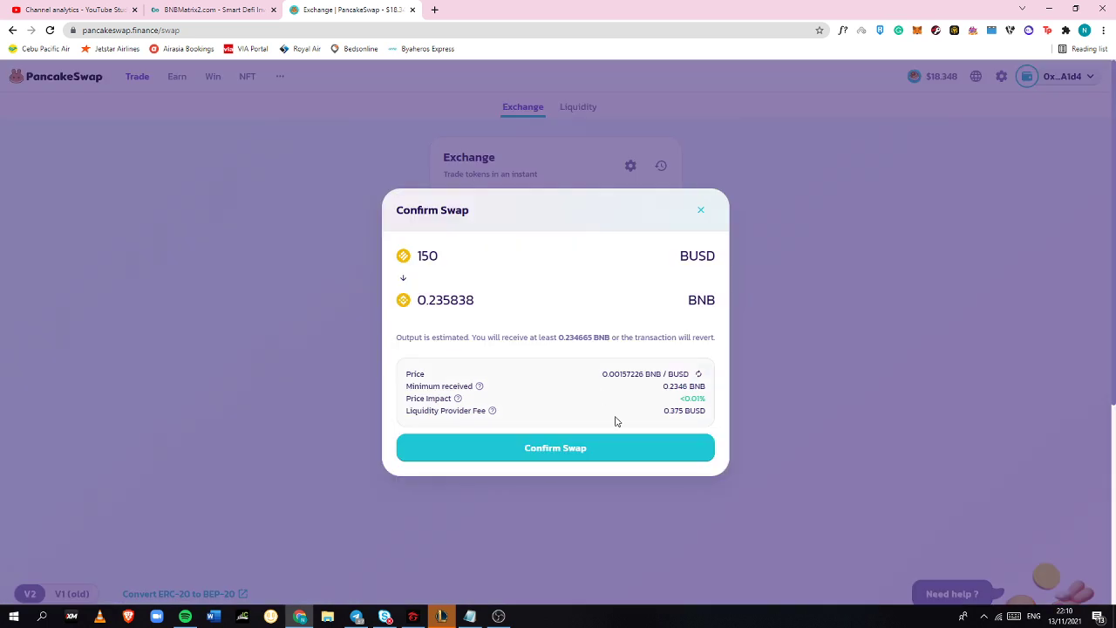
{"action": "left_click", "coordinate": [619, 446]}
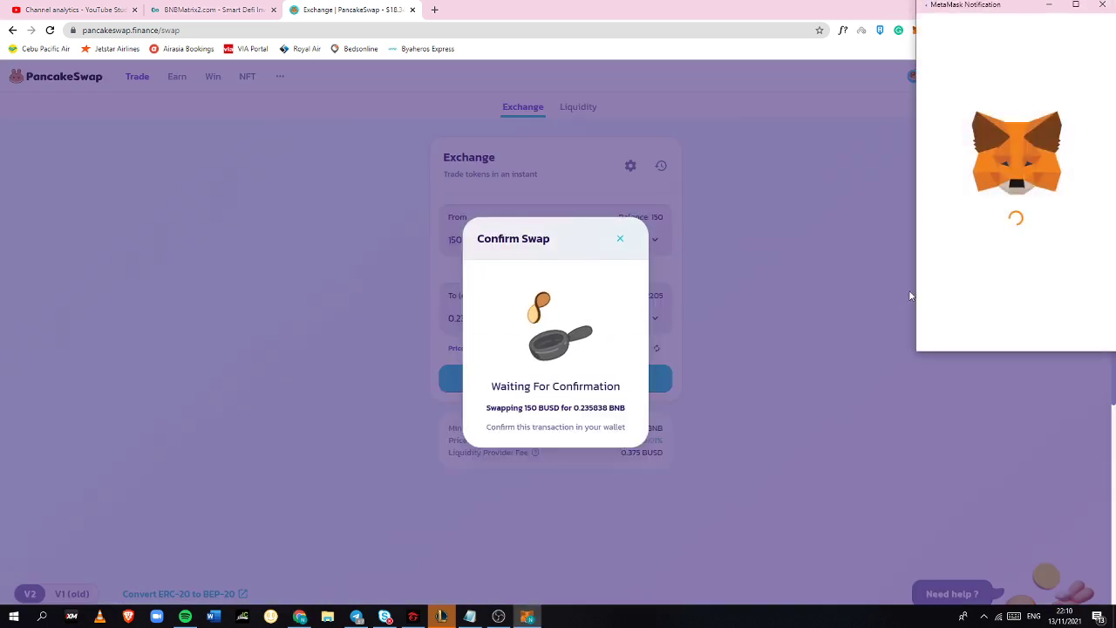
{"action": "scroll", "coordinate": [1062, 293], "scroll_direction": "down", "scroll_amount": 2}
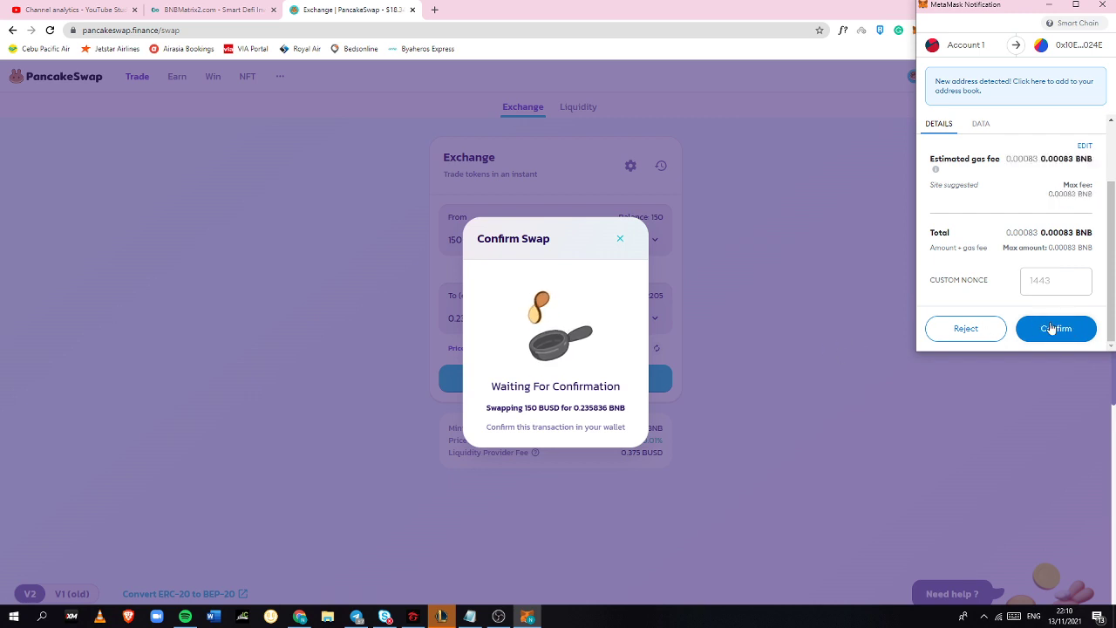
{"action": "left_click", "coordinate": [1051, 329]}
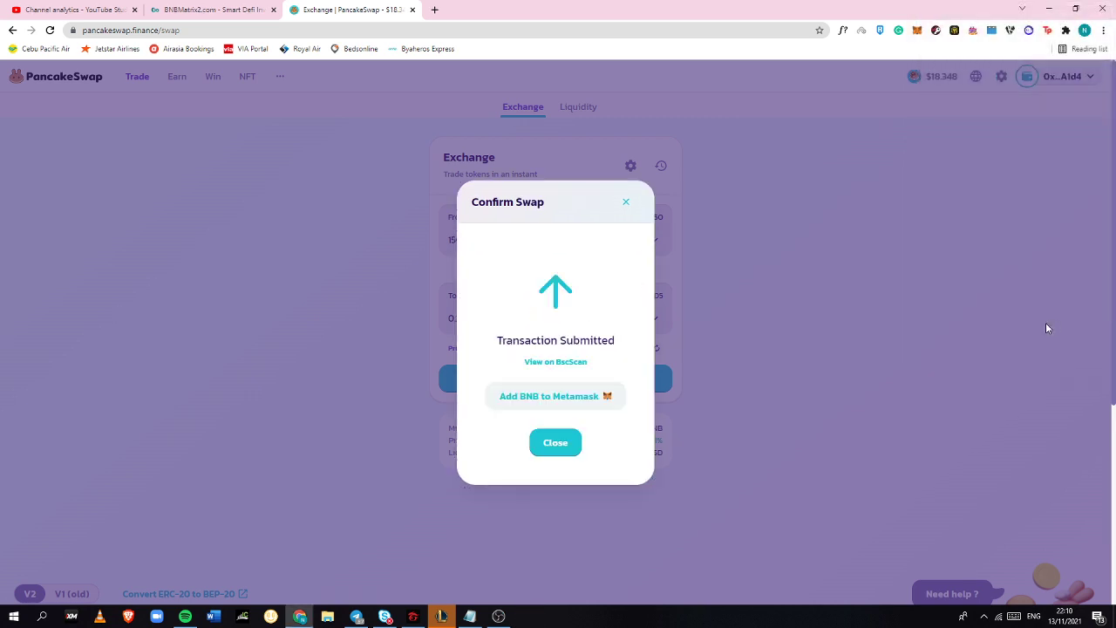
{"action": "left_click", "coordinate": [553, 452]}
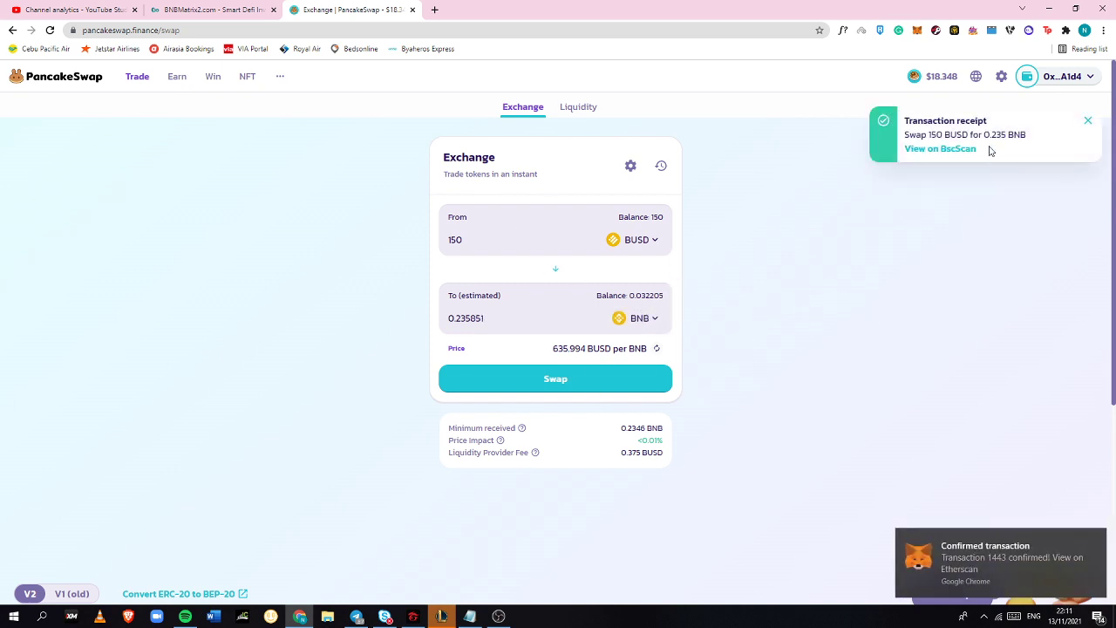
{"action": "left_click", "coordinate": [1096, 123]}
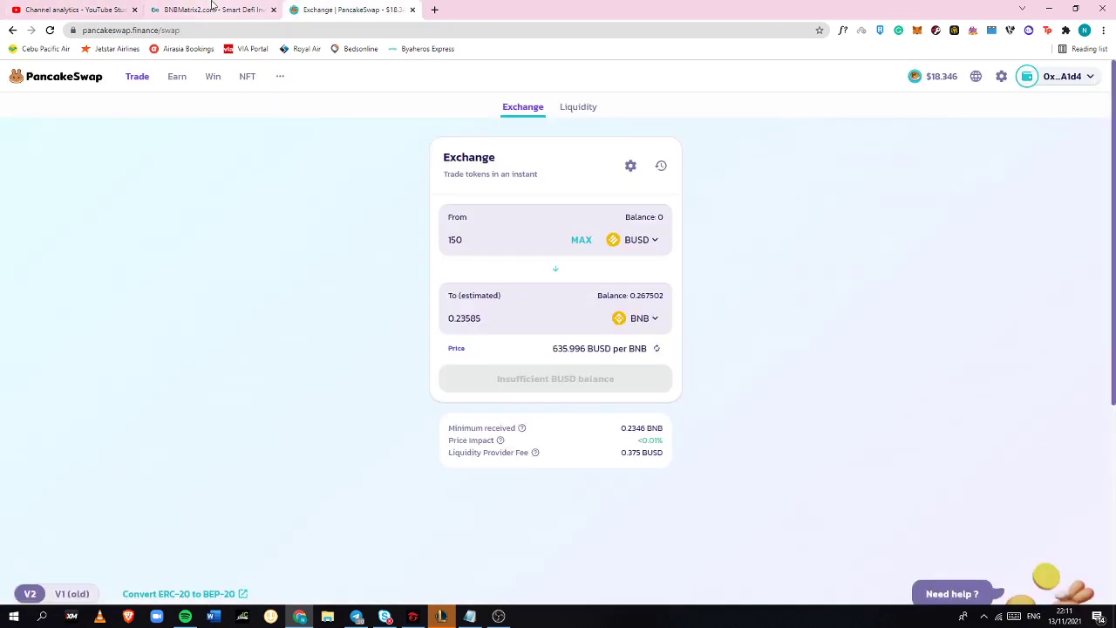
Back in BNBMatrix, try investing 1 BNB and dismiss the 'Not enough BNB' warning.
{"action": "left_click", "coordinate": [211, 9]}
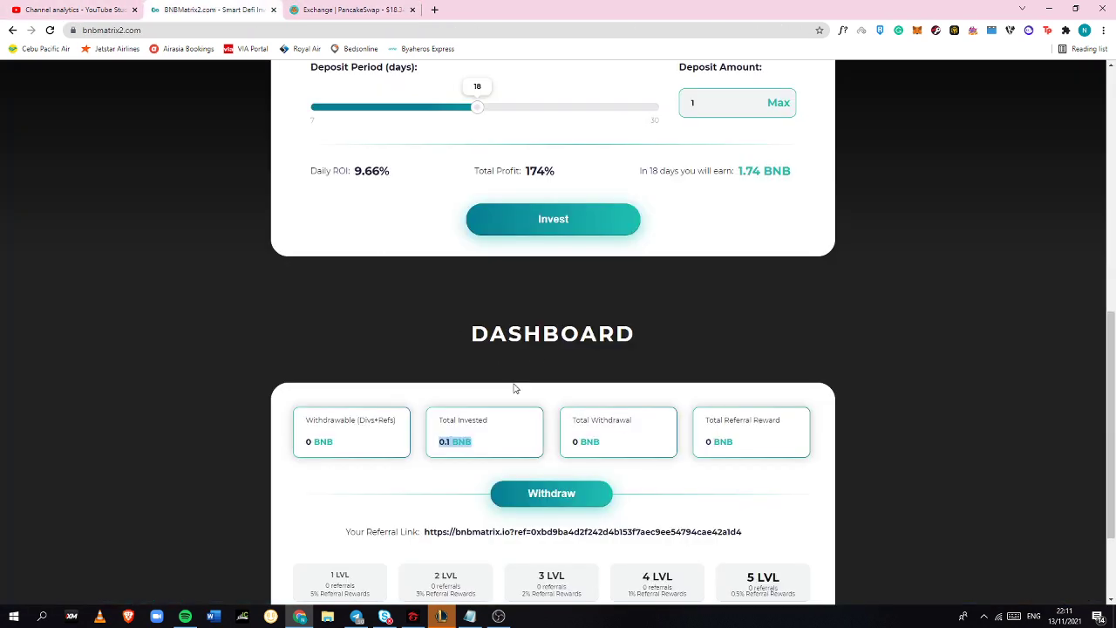
{"action": "left_click", "coordinate": [563, 229]}
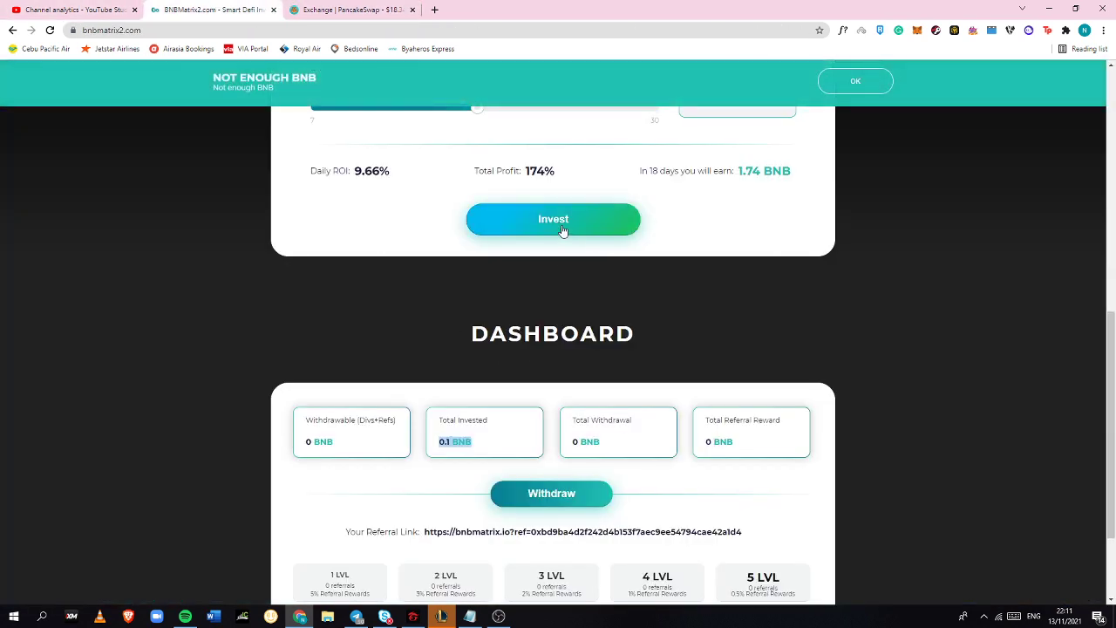
{"action": "scroll", "coordinate": [786, 128], "scroll_direction": "up", "scroll_amount": 1}
{"action": "left_click", "coordinate": [855, 81]}
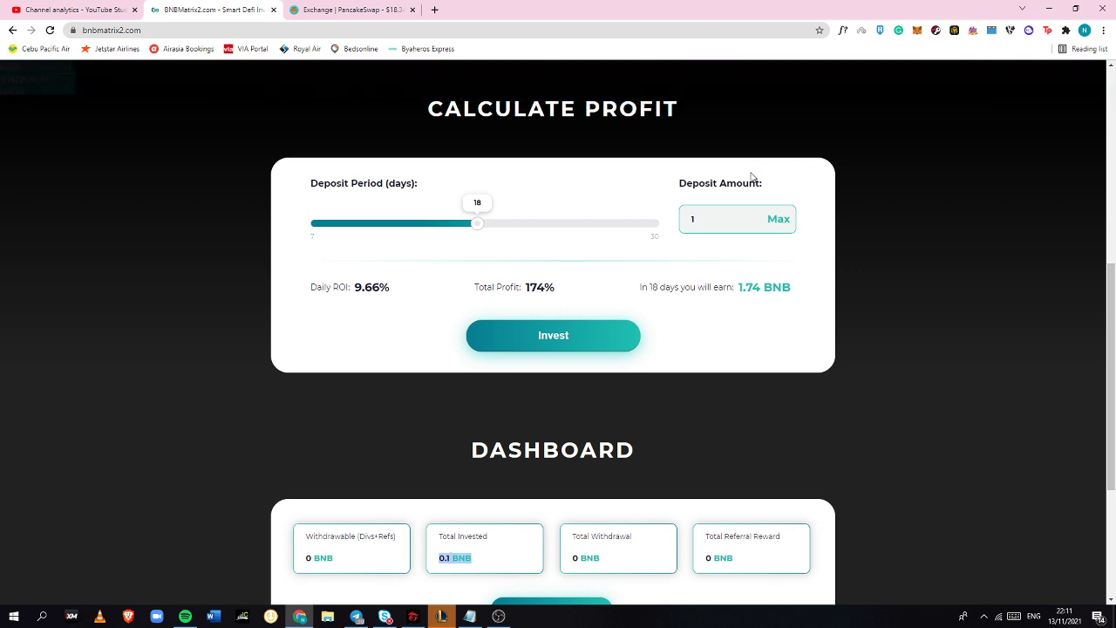
Change the deposit amount to 0.1 BNB and submit the investment again.
{"action": "left_click", "coordinate": [733, 227]}
{"action": "key", "text": "BackSpace"}
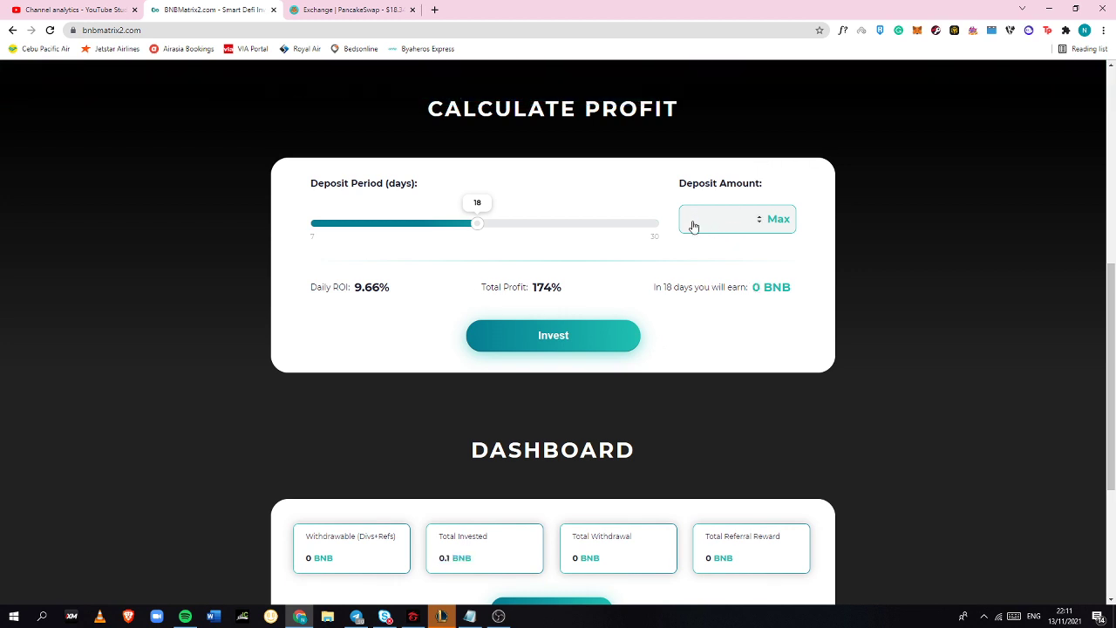
{"action": "type", "text": "01"}
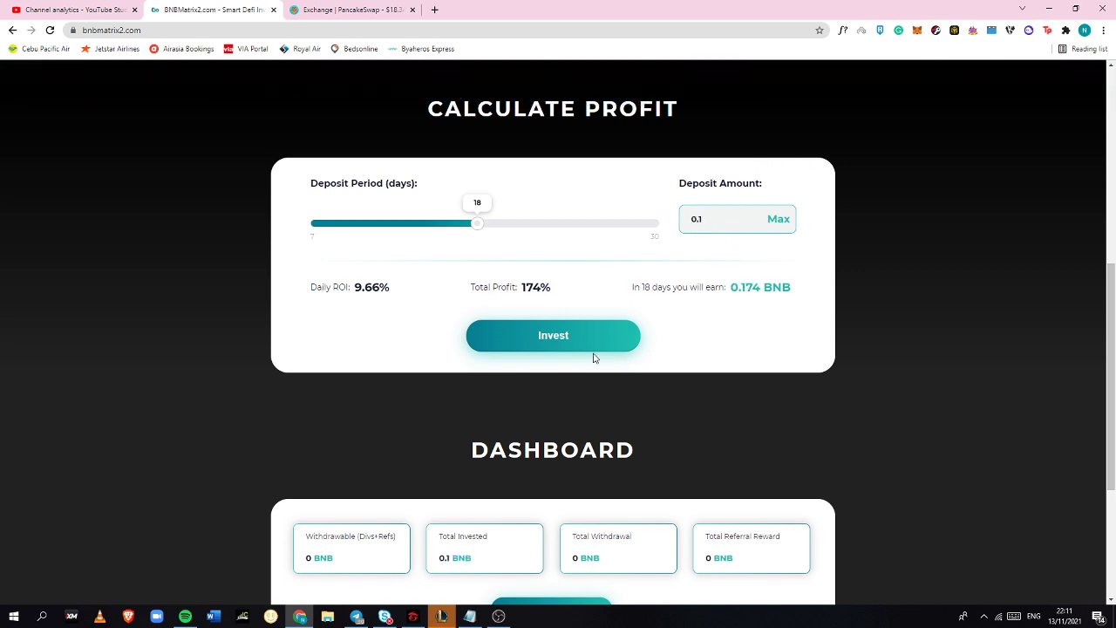
{"action": "left_click", "coordinate": [575, 347]}
{"action": "scroll", "coordinate": [688, 375], "scroll_direction": "down", "scroll_amount": 2}
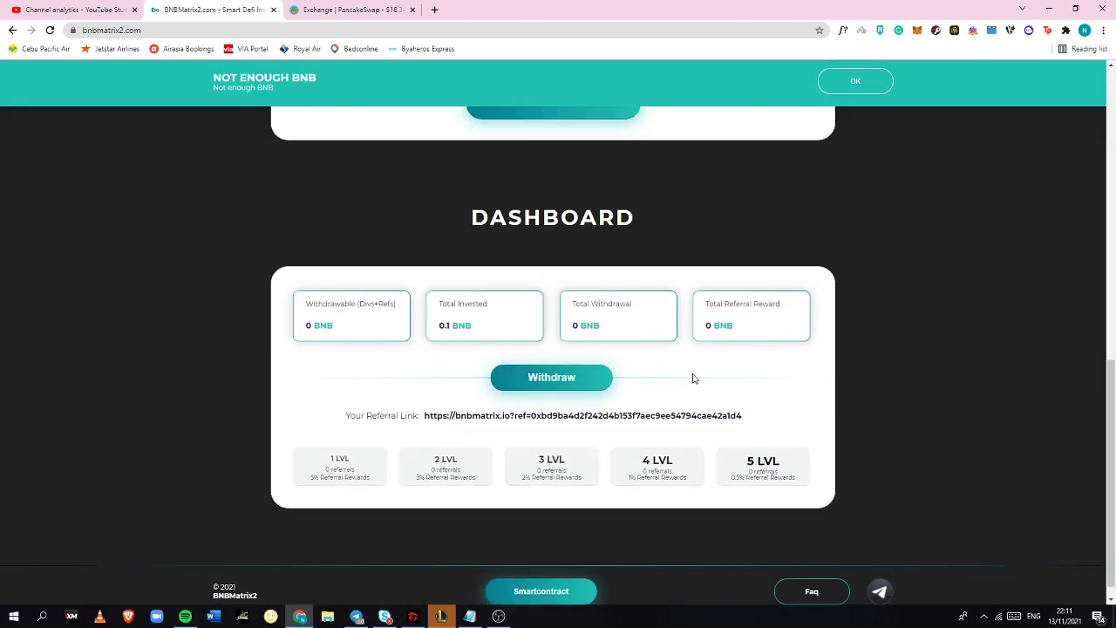
{"action": "scroll", "coordinate": [851, 301], "scroll_direction": "up", "scroll_amount": 2}
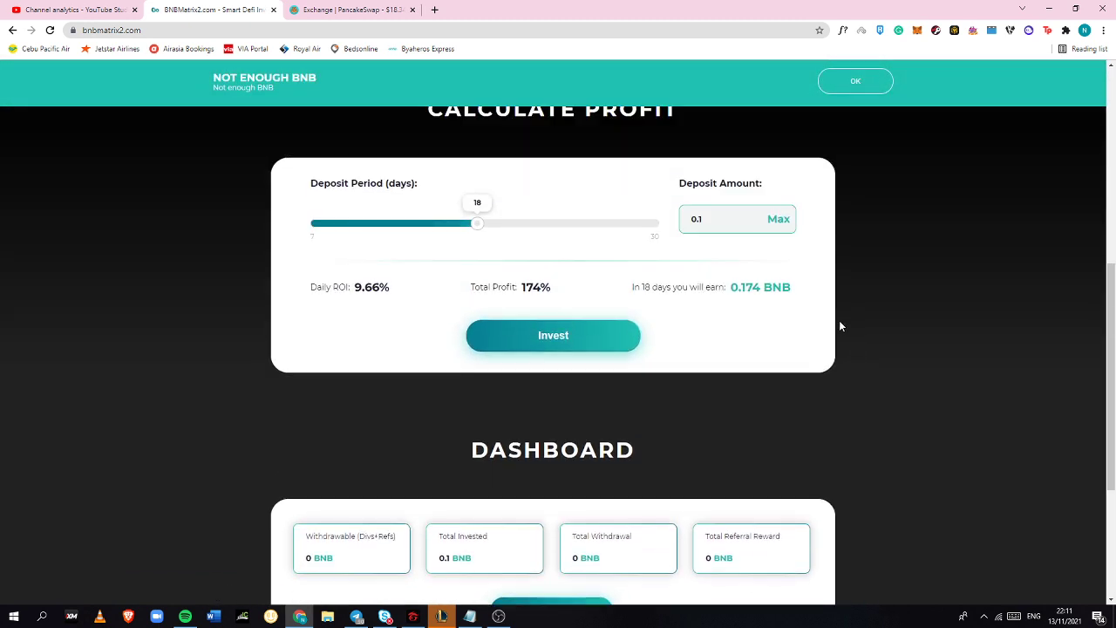
{"action": "scroll", "coordinate": [838, 322], "scroll_direction": "down", "scroll_amount": 2}
{"action": "scroll", "coordinate": [826, 354], "scroll_direction": "up", "scroll_amount": 3}
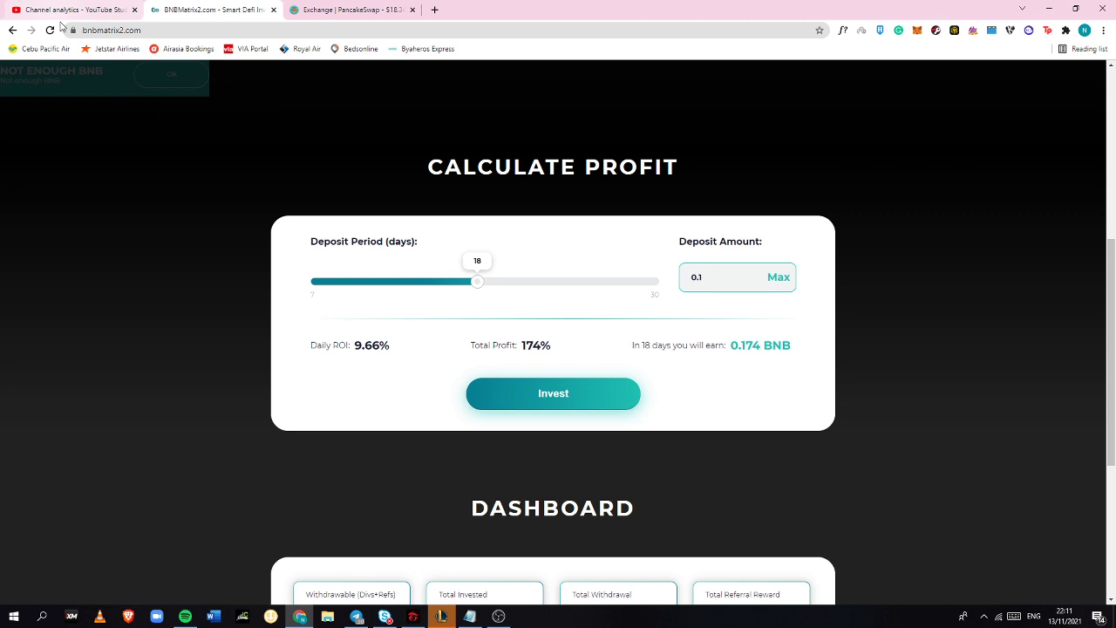
Reload the BNBMatrix dapp and connect the MetaMask wallet.
{"action": "left_click", "coordinate": [53, 31]}
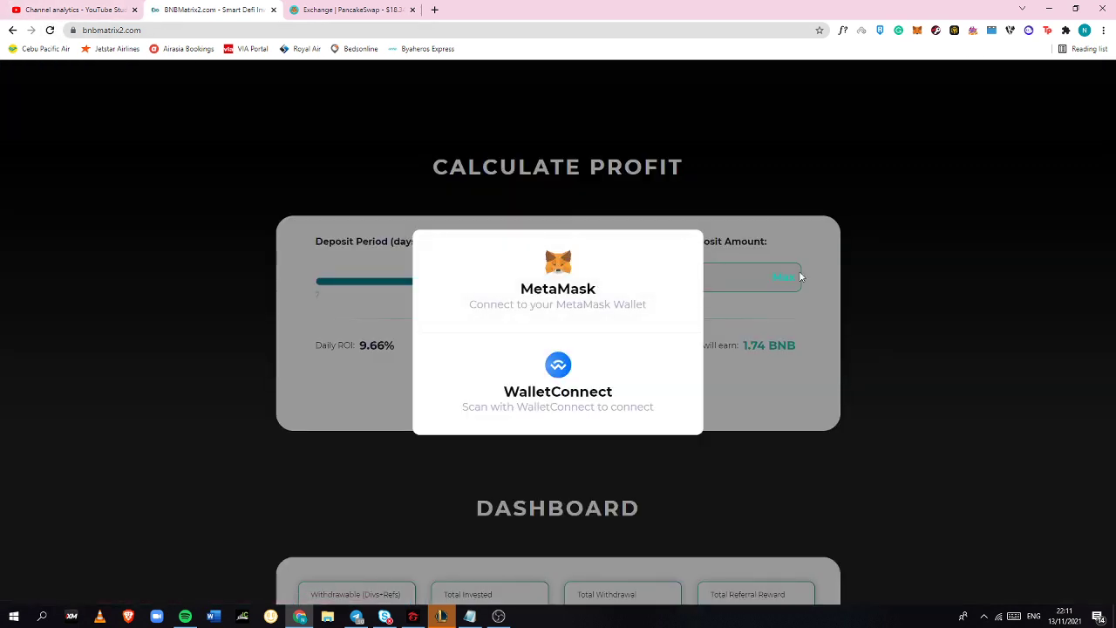
{"action": "left_click", "coordinate": [798, 274]}
{"action": "scroll", "coordinate": [721, 233], "scroll_direction": "up", "scroll_amount": 1}
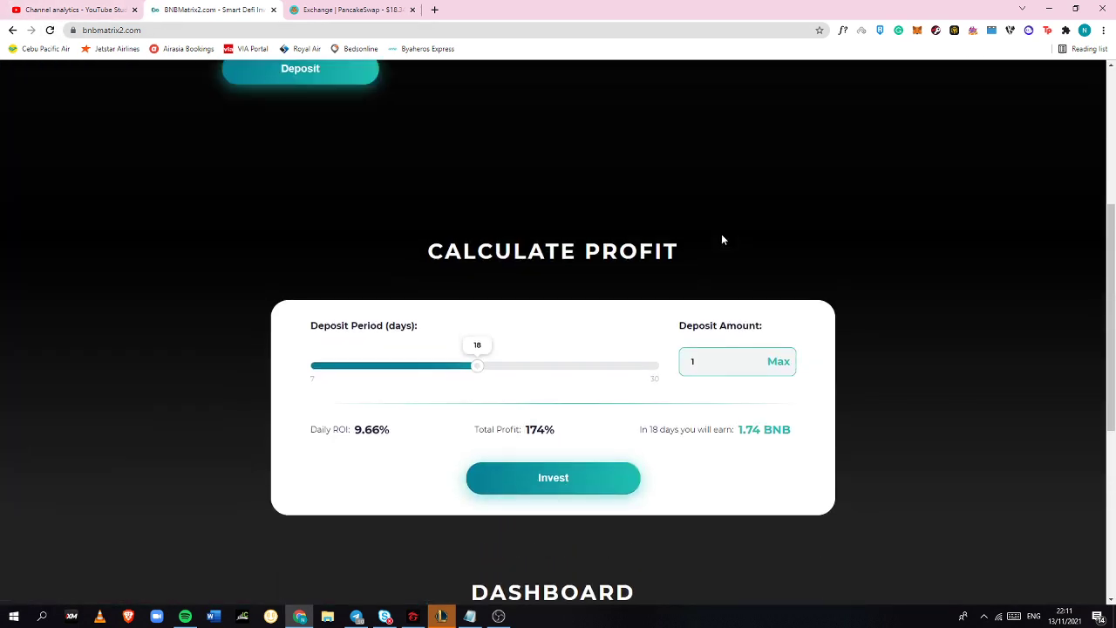
{"action": "scroll", "coordinate": [773, 155], "scroll_direction": "up", "scroll_amount": 4}
{"action": "left_click", "coordinate": [784, 87]}
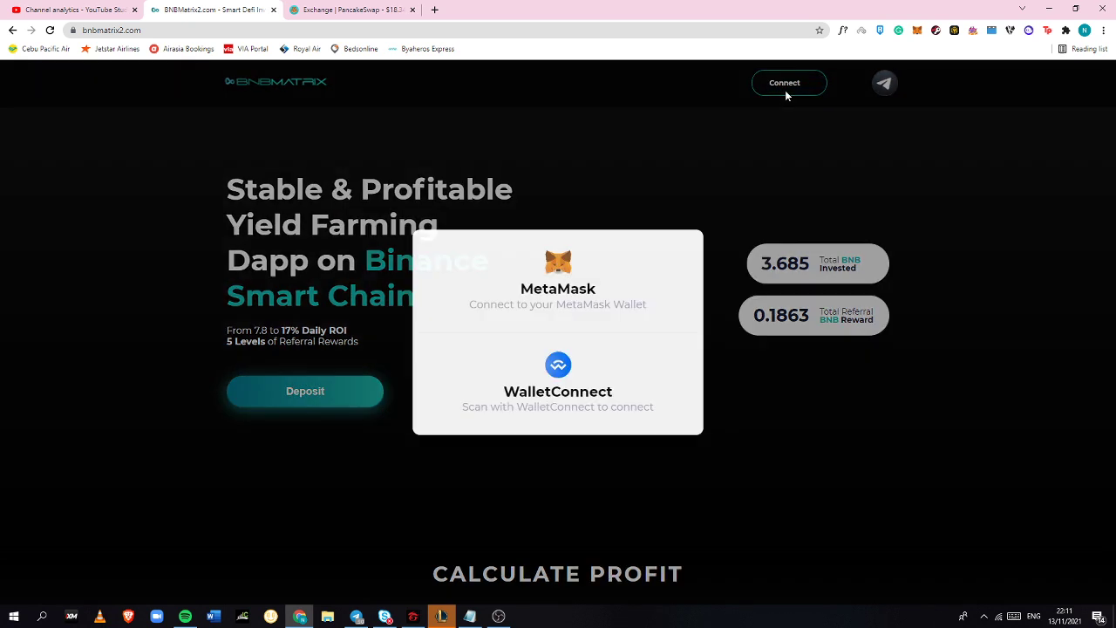
{"action": "left_click", "coordinate": [645, 294]}
{"action": "scroll", "coordinate": [889, 349], "scroll_direction": "down", "scroll_amount": 4}
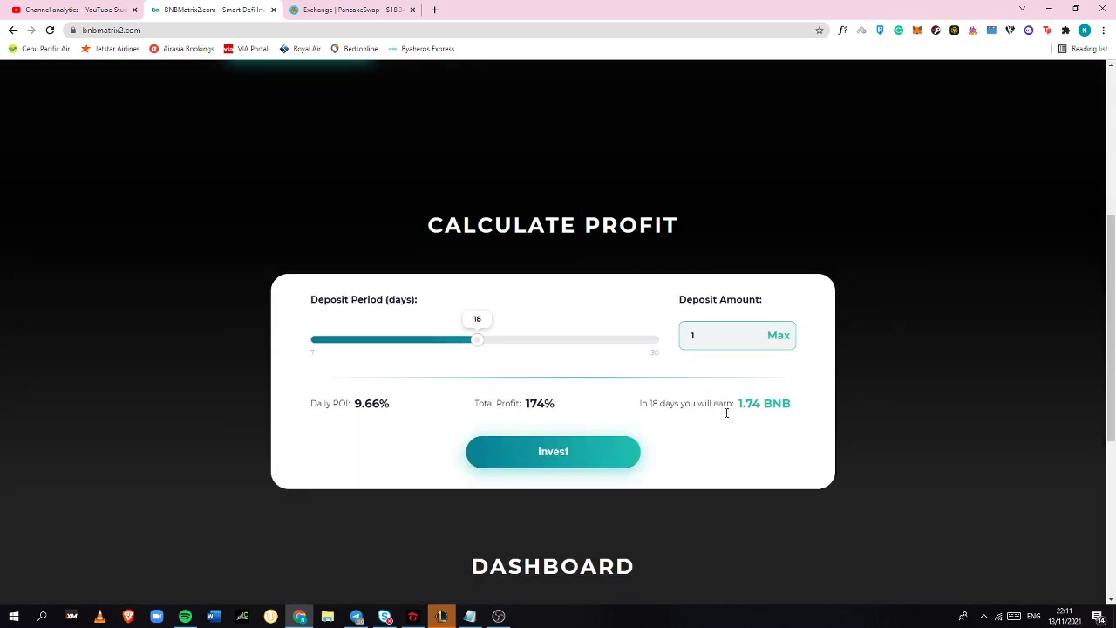
Re-enter 0.1 BNB as the Deposit Amount.
{"action": "left_click", "coordinate": [716, 338]}
{"action": "key", "text": "BackSpace"}
{"action": "type", "text": "0.1"}
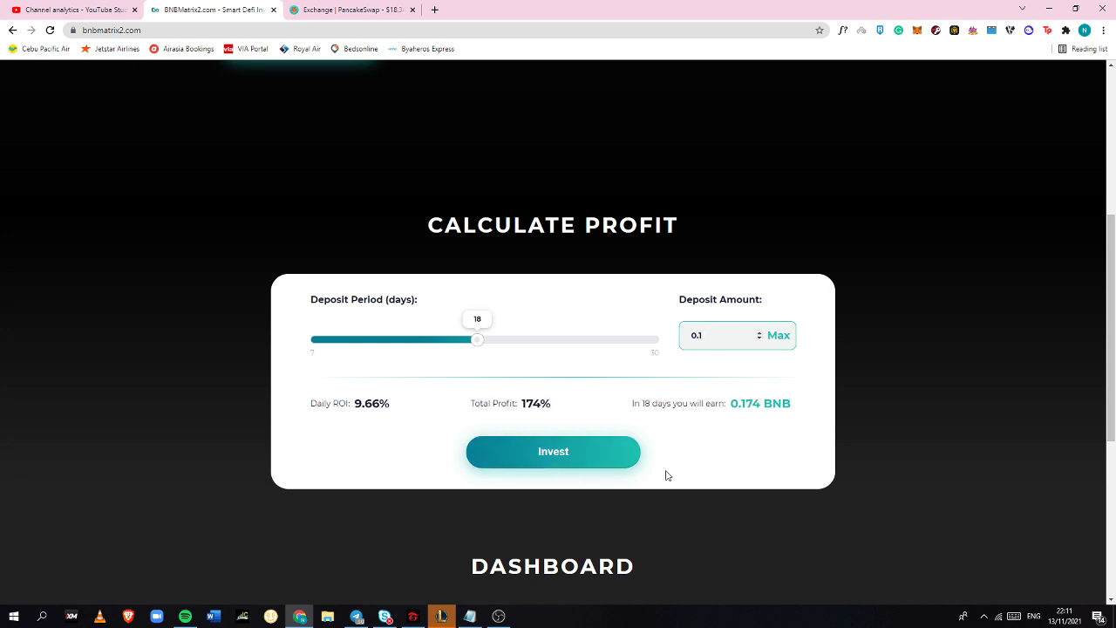
{"action": "scroll", "coordinate": [645, 436], "scroll_direction": "down", "scroll_amount": 1}
{"action": "scroll", "coordinate": [654, 410], "scroll_direction": "up", "scroll_amount": 1}
Submit the 0.1 BNB investment, then reject the transaction in the MetaMask popup.
{"action": "left_click", "coordinate": [578, 450]}
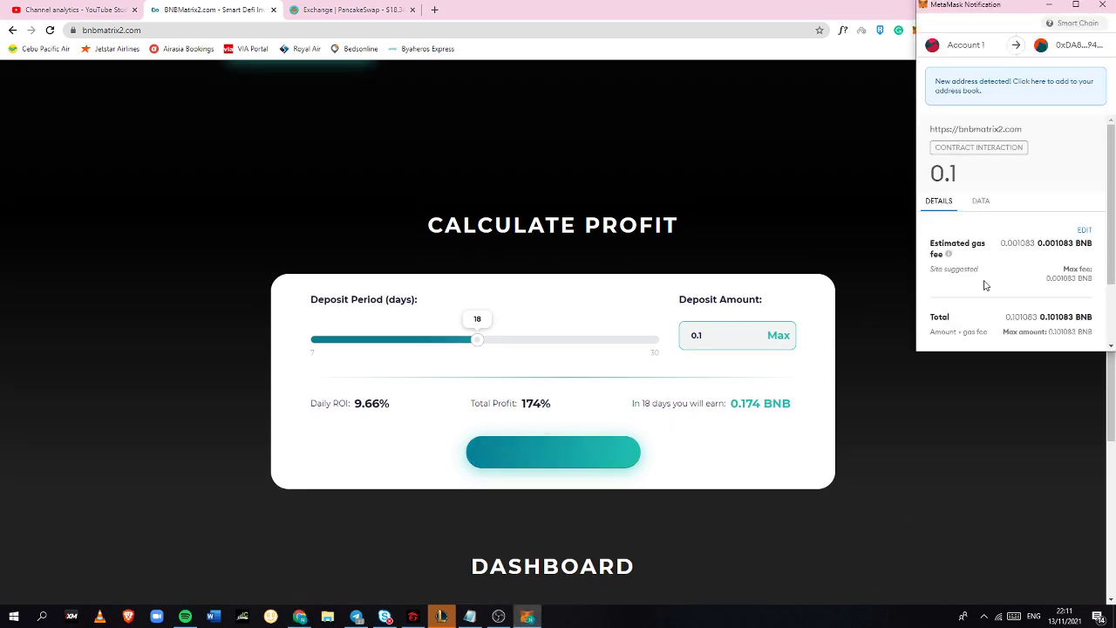
{"action": "scroll", "coordinate": [985, 285], "scroll_direction": "down", "scroll_amount": 1}
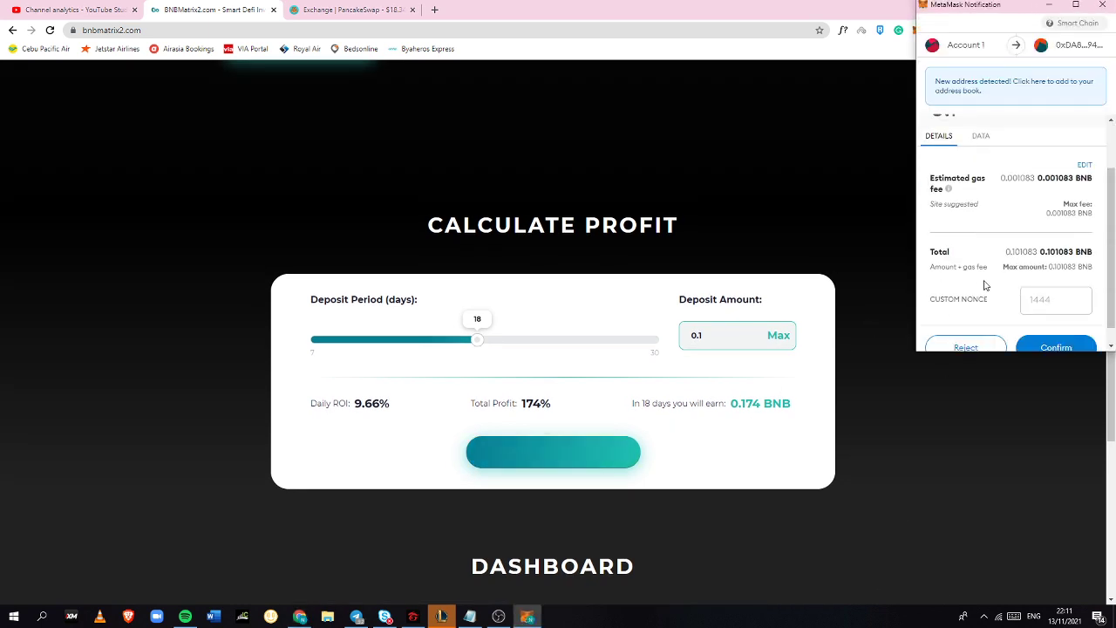
{"action": "scroll", "coordinate": [789, 349], "scroll_direction": "up", "scroll_amount": 1}
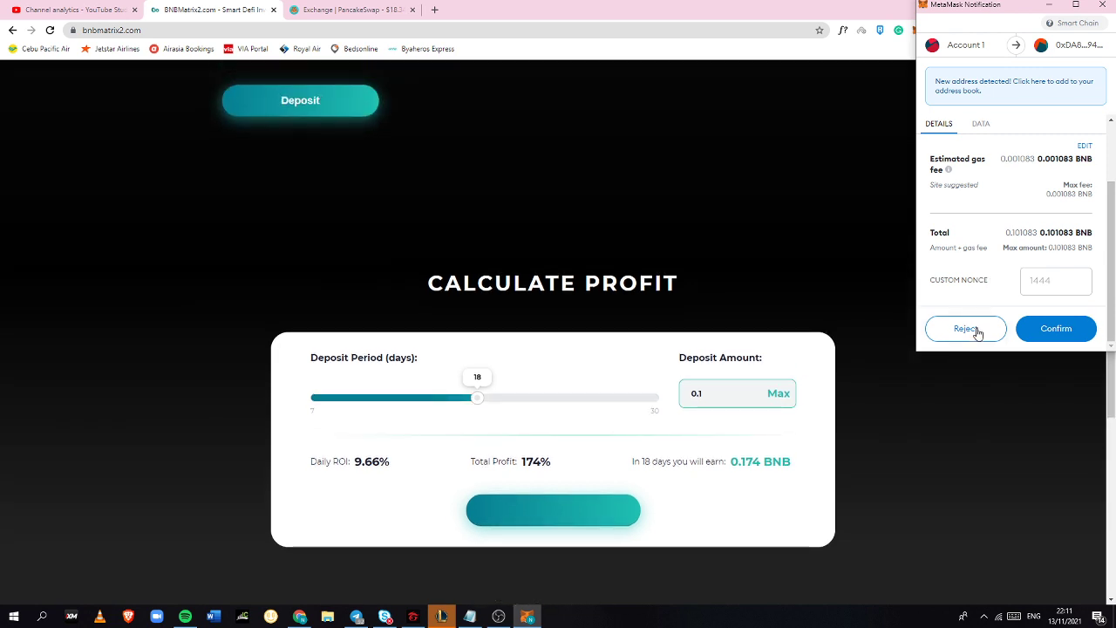
{"action": "left_click", "coordinate": [975, 326]}
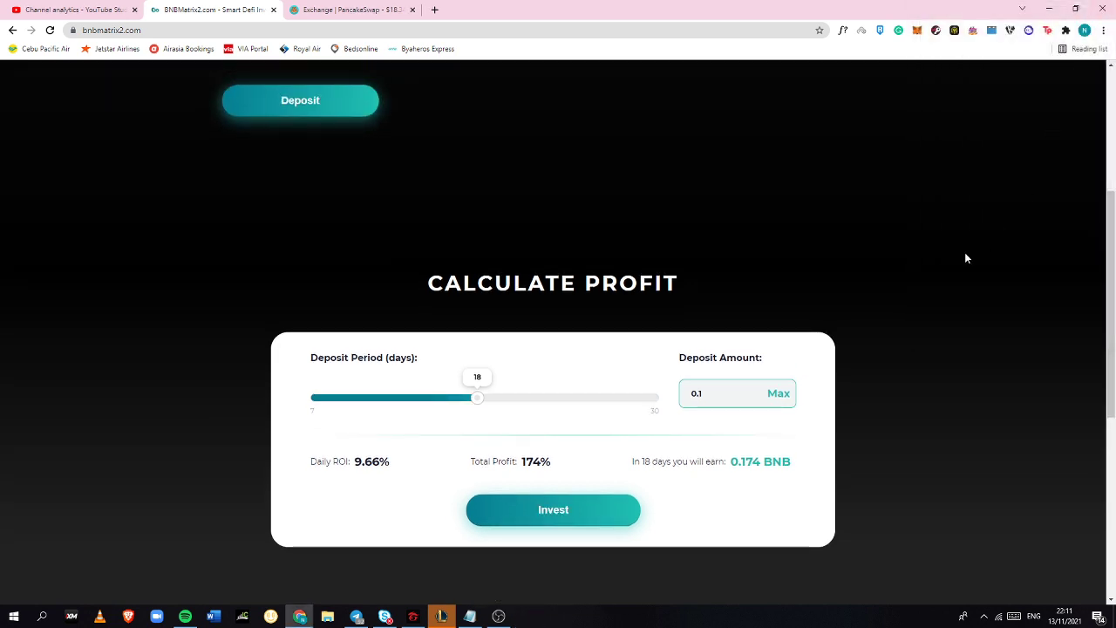
{"action": "scroll", "coordinate": [965, 252], "scroll_direction": "up", "scroll_amount": 2}
{"action": "scroll", "coordinate": [964, 252], "scroll_direction": "up", "scroll_amount": 1}
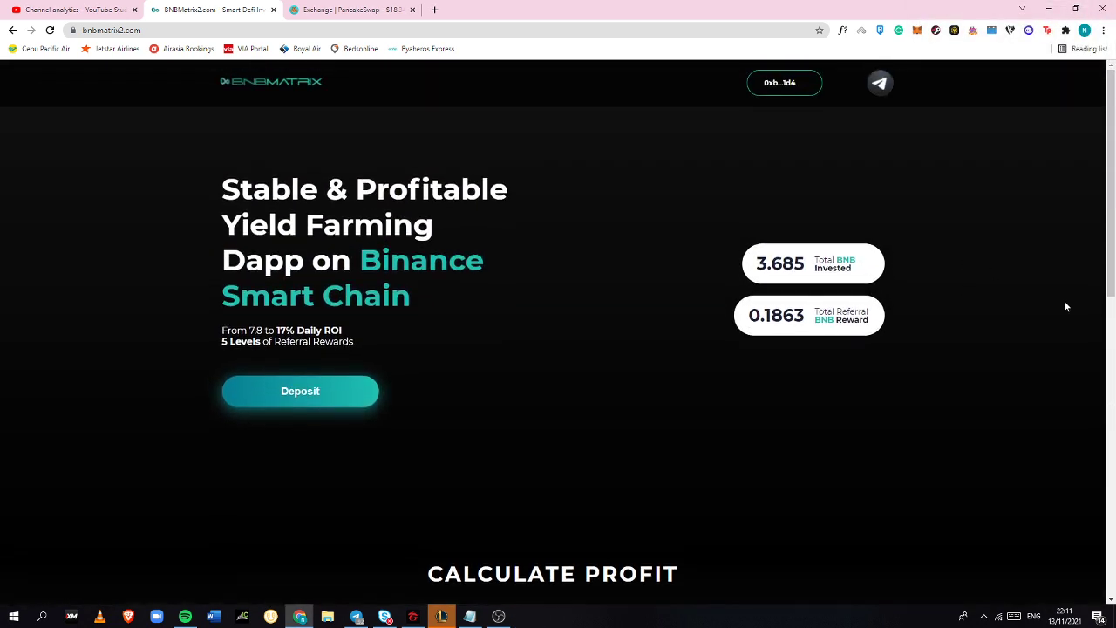
Open the BNB Matrix 2 Telegram group, hand it to Telegram Desktop, and return to Chrome.
{"action": "left_click", "coordinate": [880, 87]}
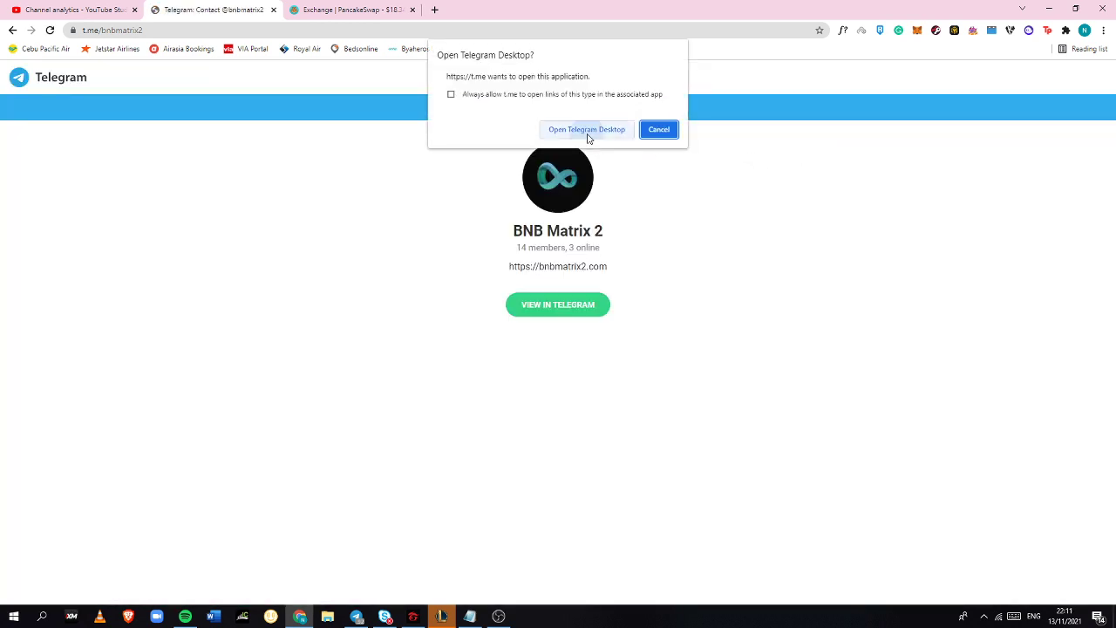
{"action": "left_click", "coordinate": [586, 131]}
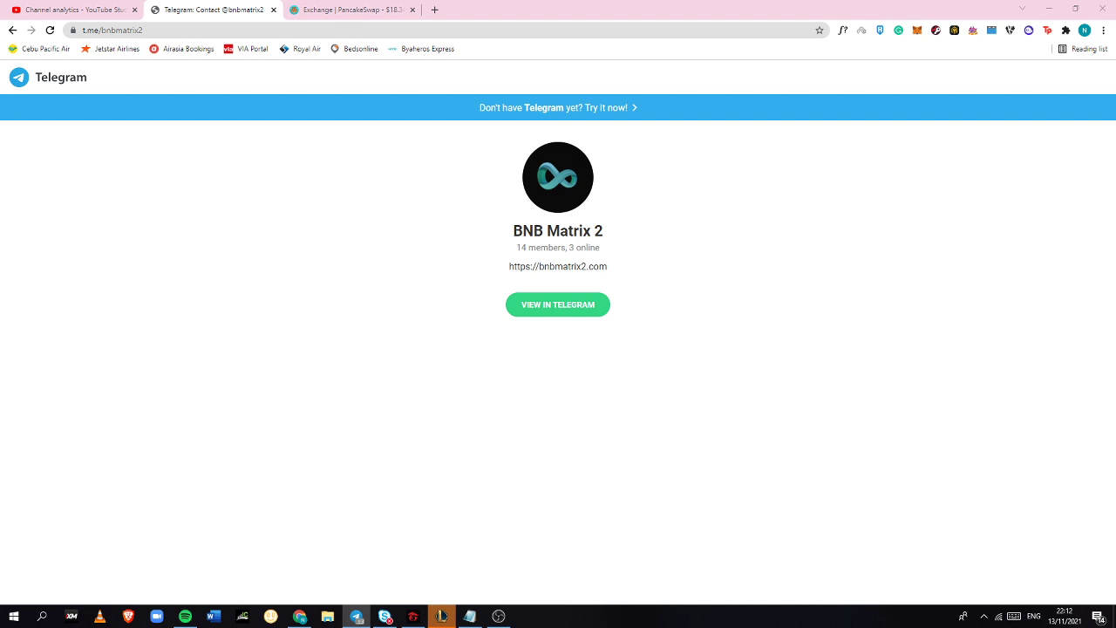
{"action": "left_click", "coordinate": [168, 154]}
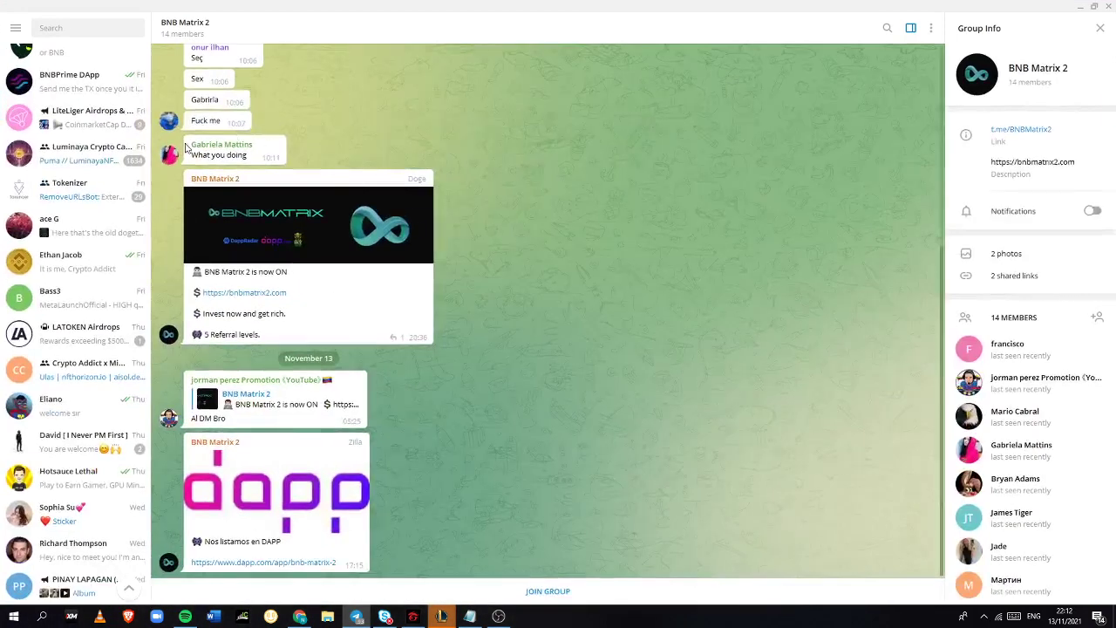
Scroll through the BNB Matrix 2 chat history, then minimize Telegram Desktop.
{"action": "scroll", "coordinate": [97, 249], "scroll_direction": "up", "scroll_amount": 3}
{"action": "scroll", "coordinate": [98, 250], "scroll_direction": "up", "scroll_amount": 3}
{"action": "scroll", "coordinate": [107, 249], "scroll_direction": "up", "scroll_amount": 3}
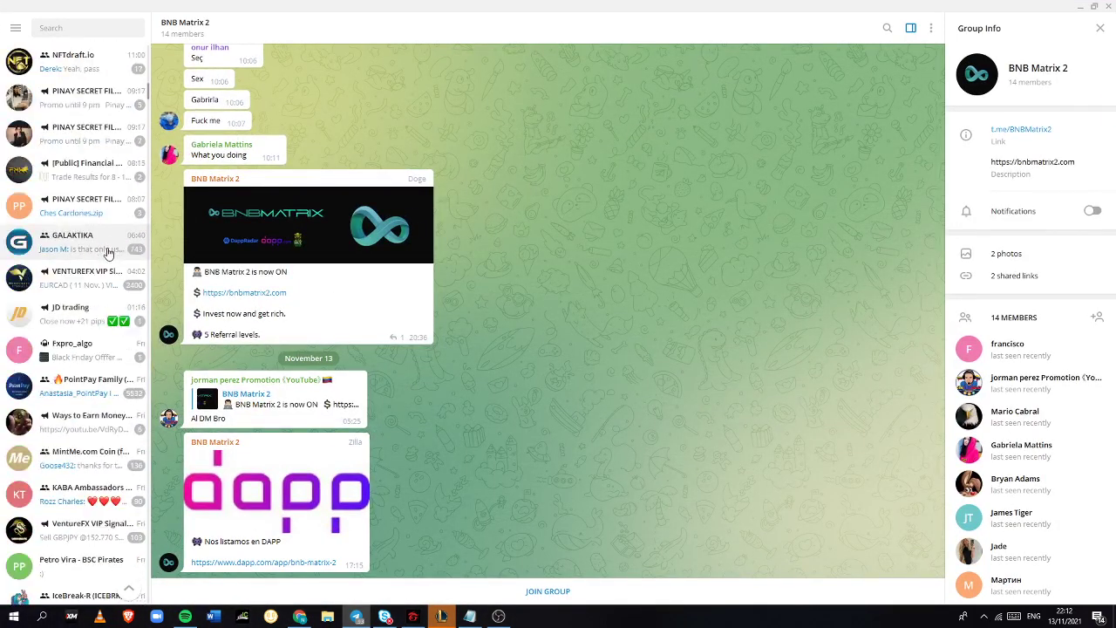
{"action": "scroll", "coordinate": [252, 312], "scroll_direction": "up", "scroll_amount": 1}
{"action": "scroll", "coordinate": [362, 316], "scroll_direction": "up", "scroll_amount": 3}
{"action": "scroll", "coordinate": [368, 331], "scroll_direction": "up", "scroll_amount": 1}
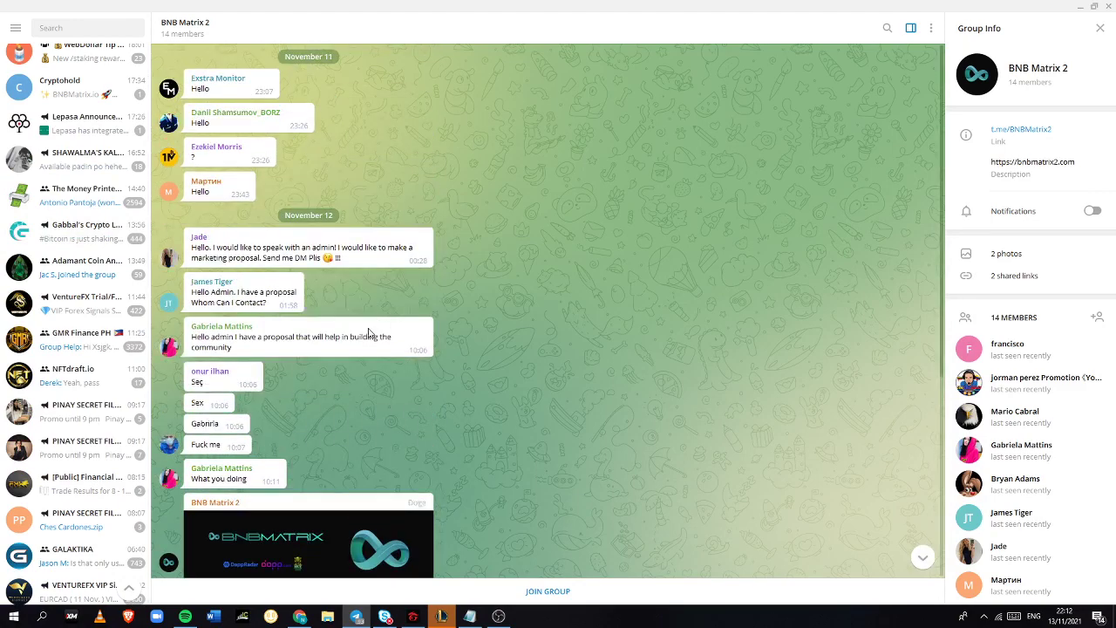
{"action": "scroll", "coordinate": [369, 331], "scroll_direction": "down", "scroll_amount": 3}
{"action": "scroll", "coordinate": [644, 243], "scroll_direction": "down", "scroll_amount": 3}
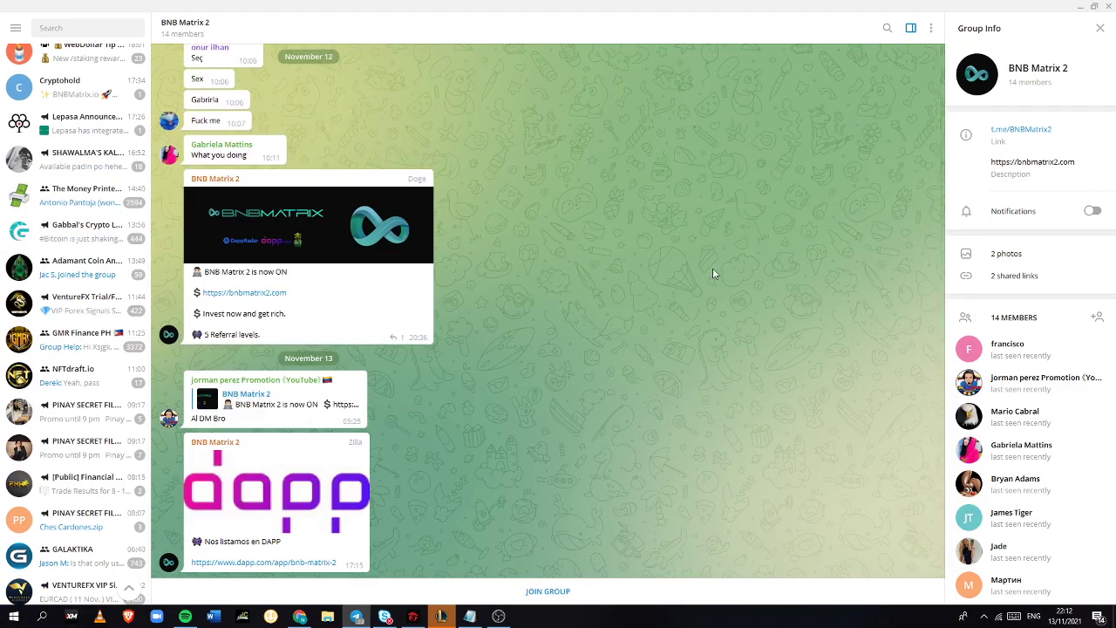
{"action": "left_click", "coordinate": [1079, 6]}
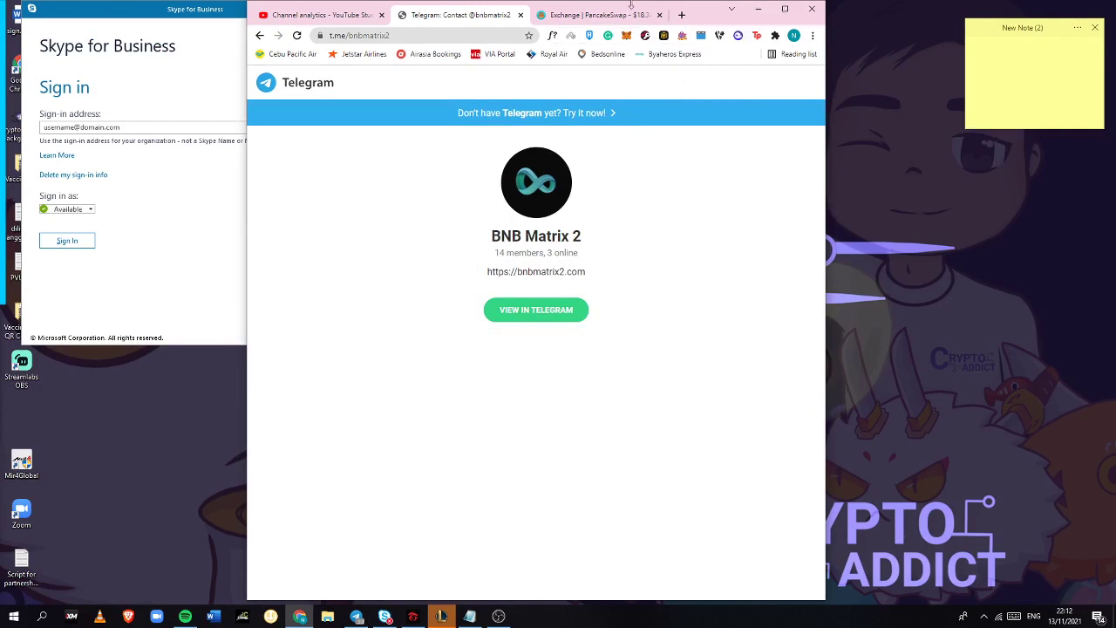
Take the Telegram tab back to BNBMatrix, ending on YouTube Studio showing 33,134 subscribers.
{"action": "left_click", "coordinate": [105, 9]}
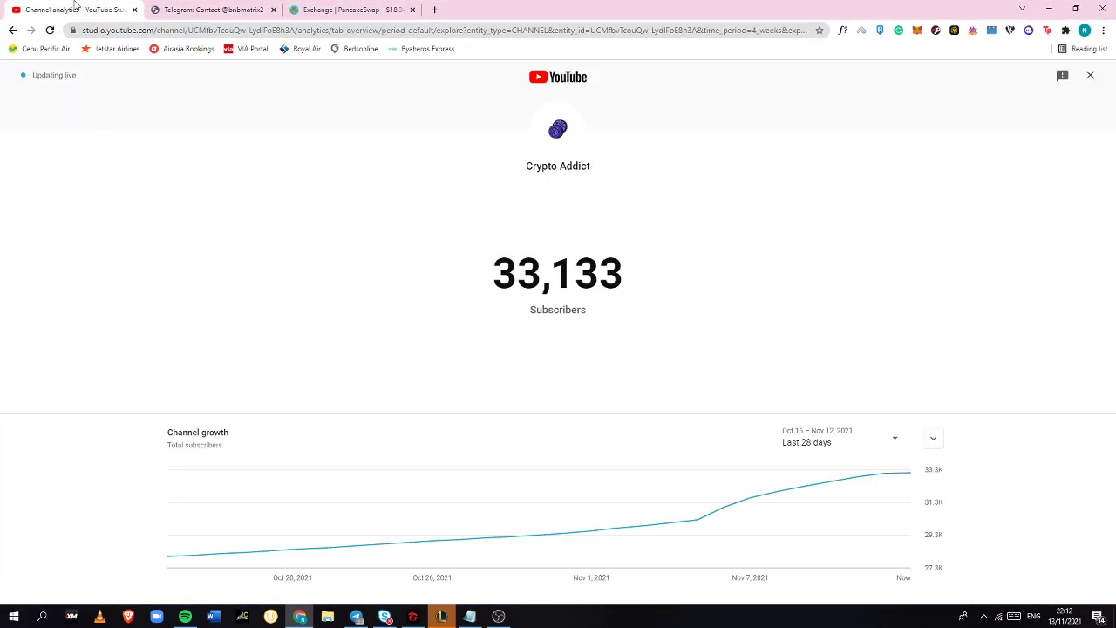
{"action": "left_click", "coordinate": [242, 9]}
{"action": "left_click", "coordinate": [12, 29]}
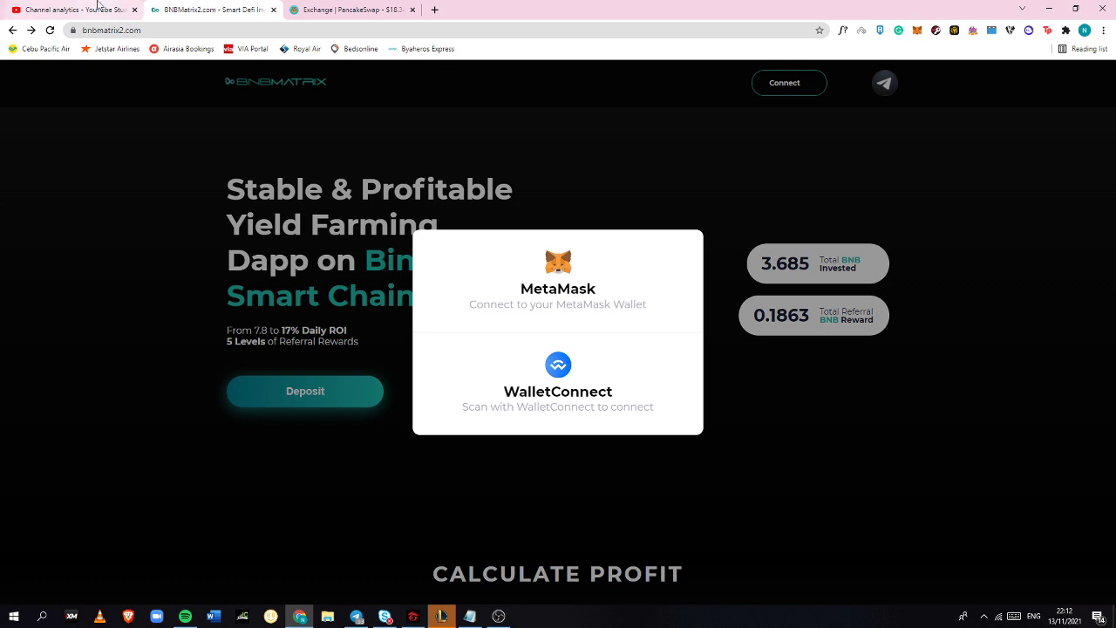
{"action": "left_click", "coordinate": [100, 8]}
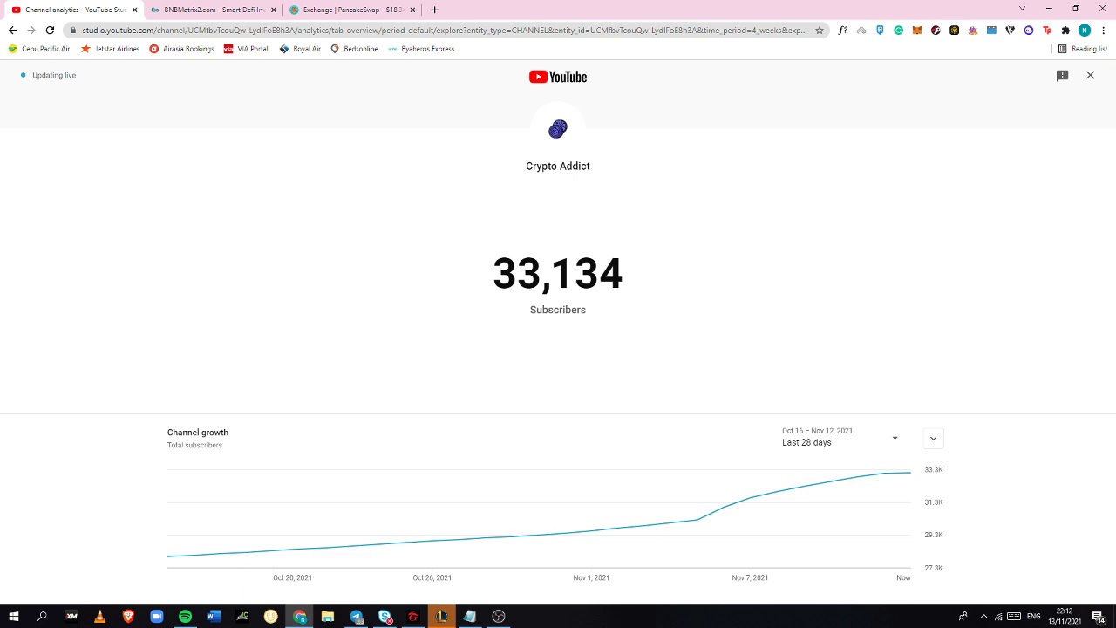
{"action": "left_click", "coordinate": [206, 9]}
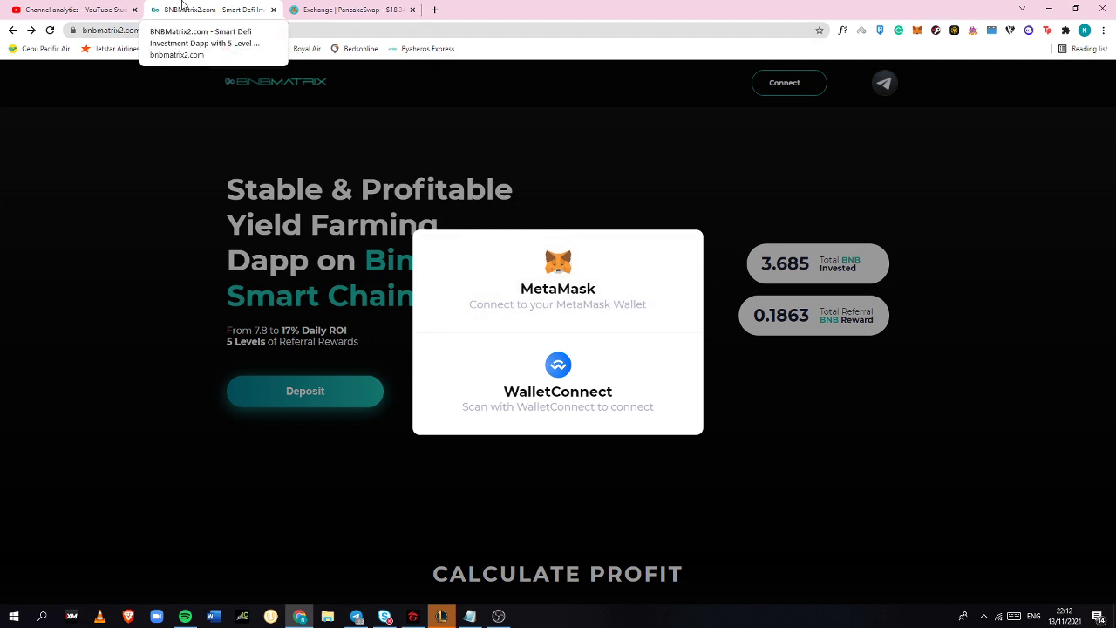
{"action": "left_click", "coordinate": [110, 8]}
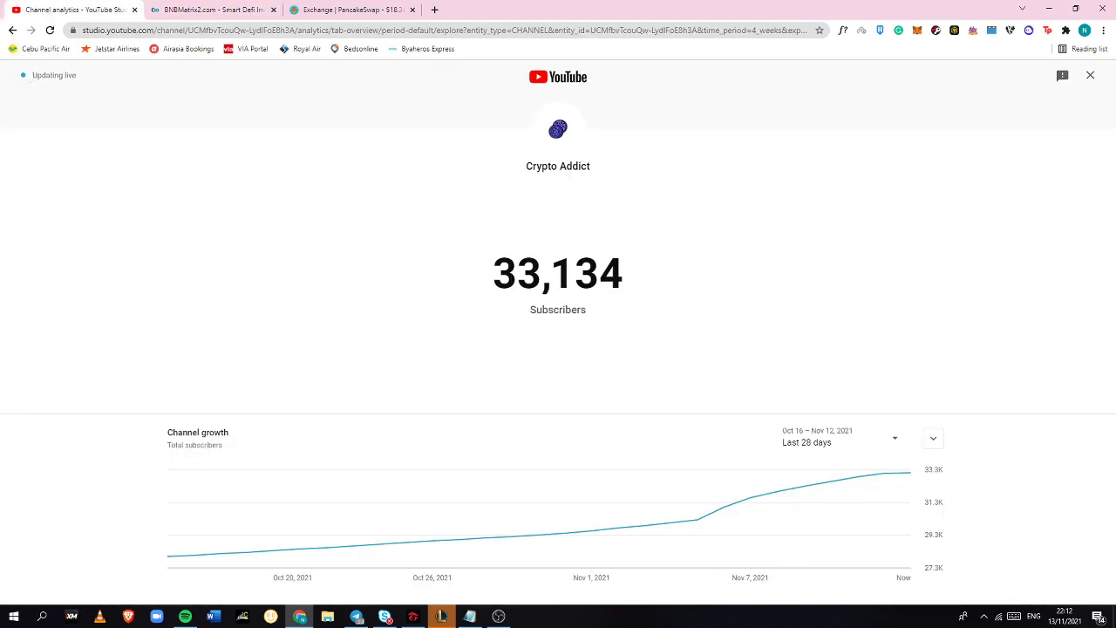